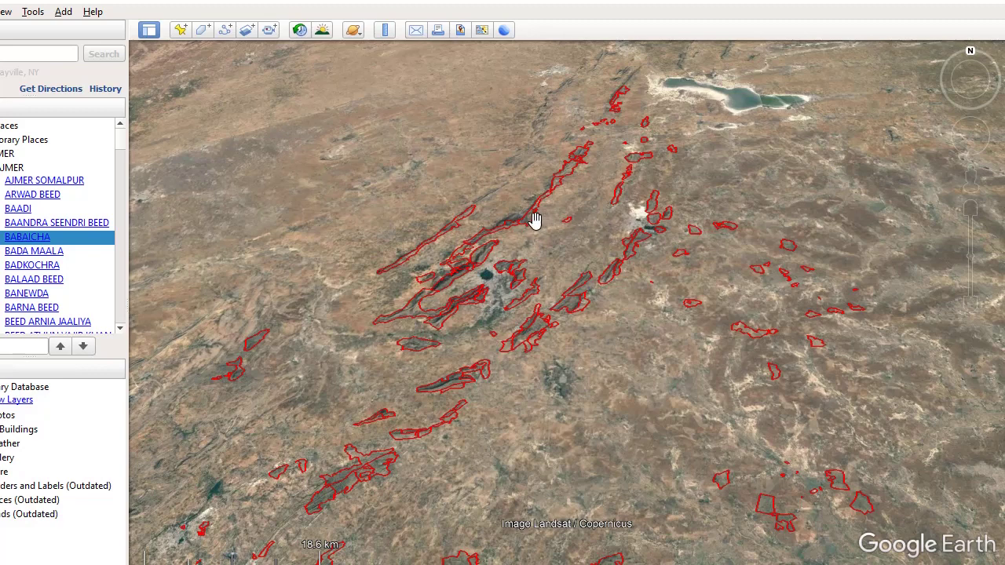
- View the NARWAR JANGAL block's details, then the MAALA BEED block's attributes (Kishangarh range, area 428.95145)
left_click(530, 228)
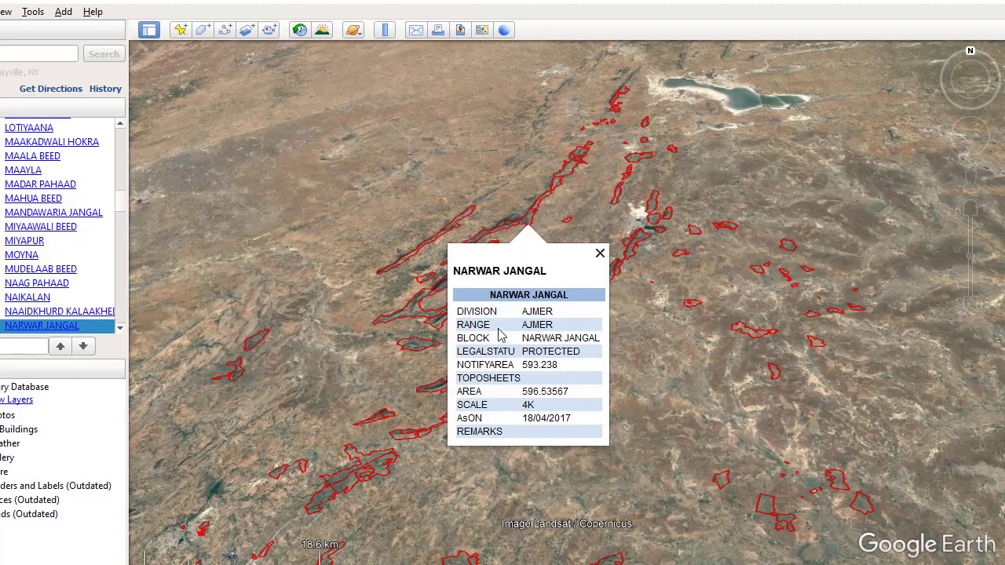
left_click(791, 248)
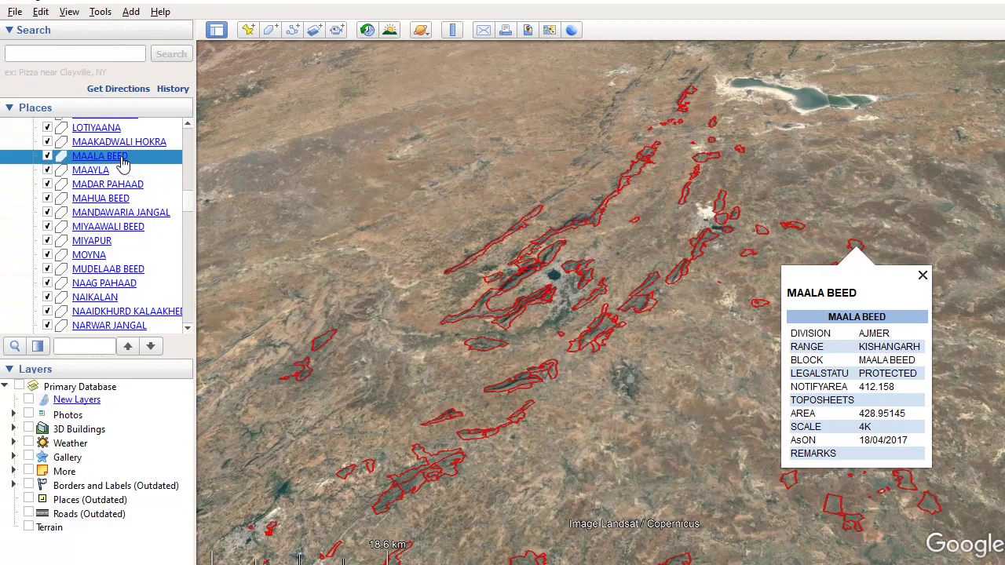
- Inspect the HTML description table in MAALA BEED's Properties, down to the TOPOSHEETS line, then close it with OK
right_click(110, 159)
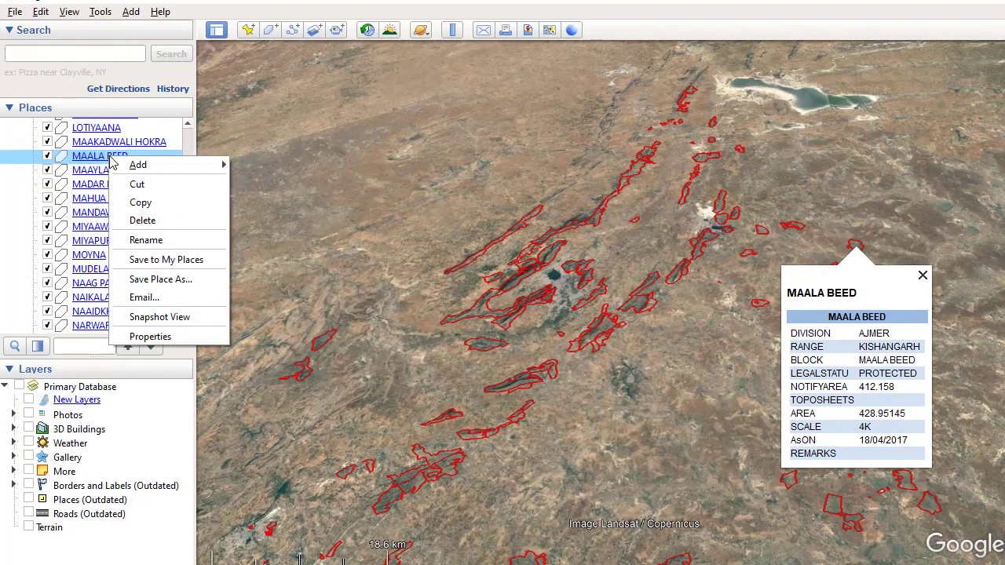
left_click(160, 336)
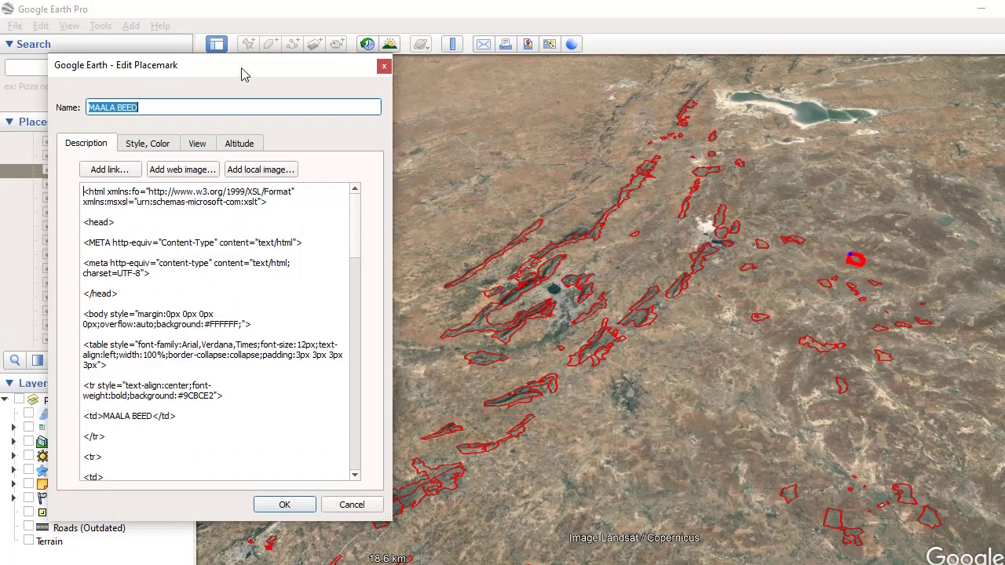
left_click_drag(245, 52, 595, 31)
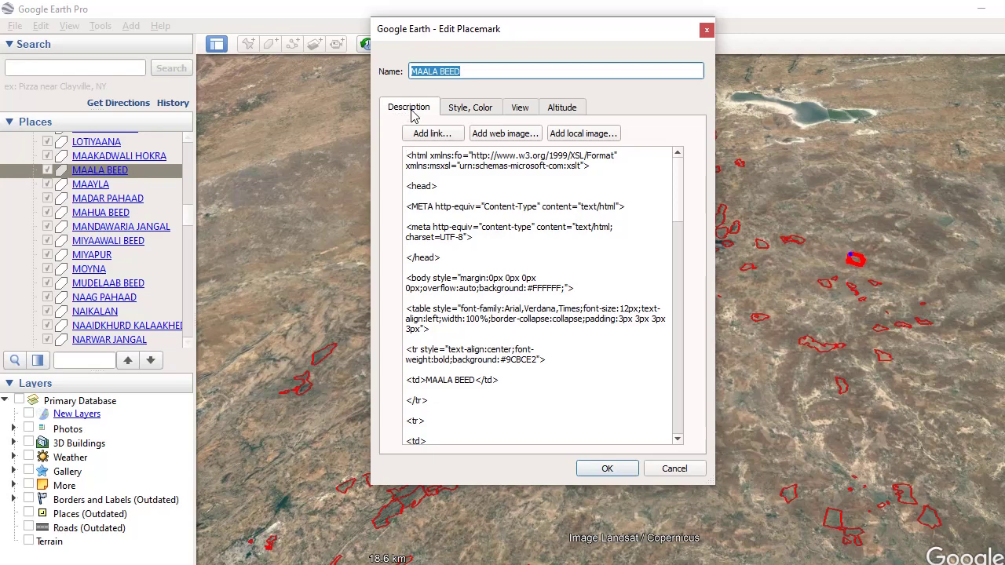
left_click_drag(405, 162, 450, 454)
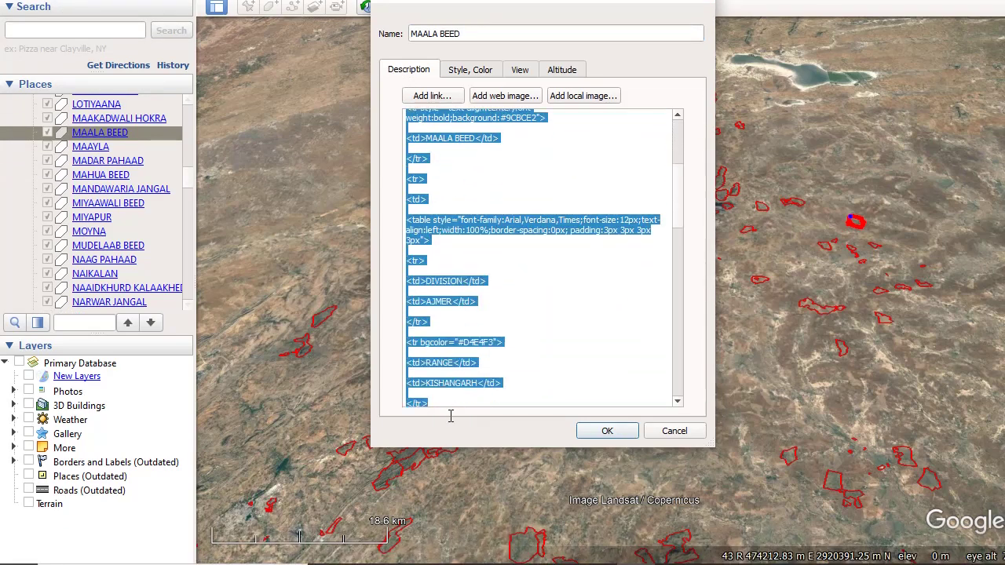
left_click_drag(451, 416, 454, 415)
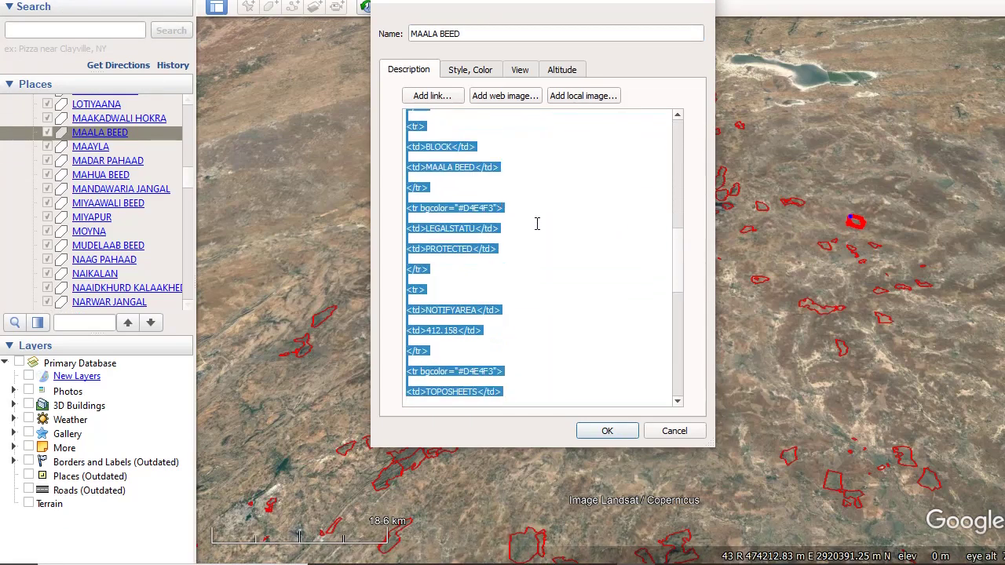
scroll(558, 207, "up", 10)
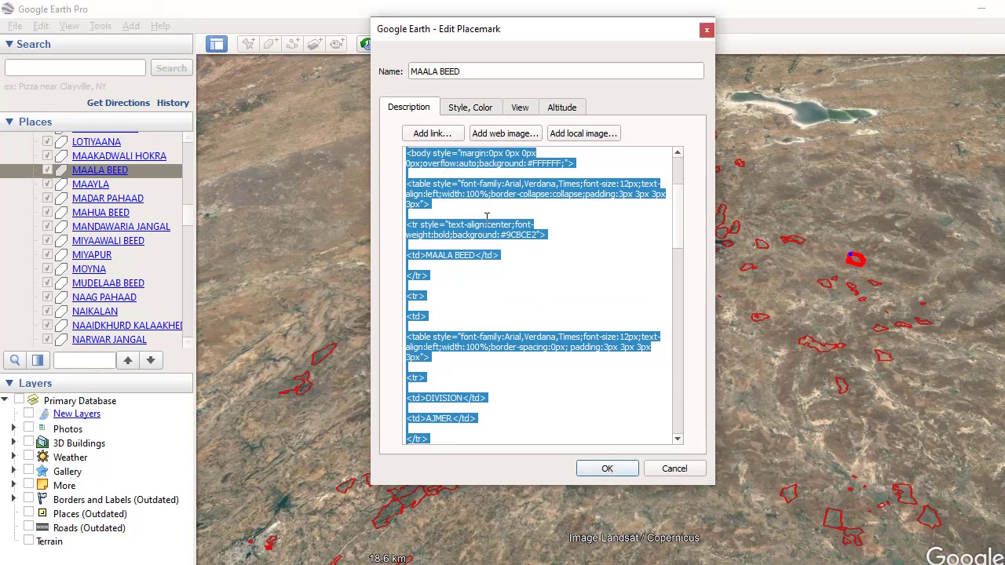
left_click(551, 252)
left_click(609, 469)
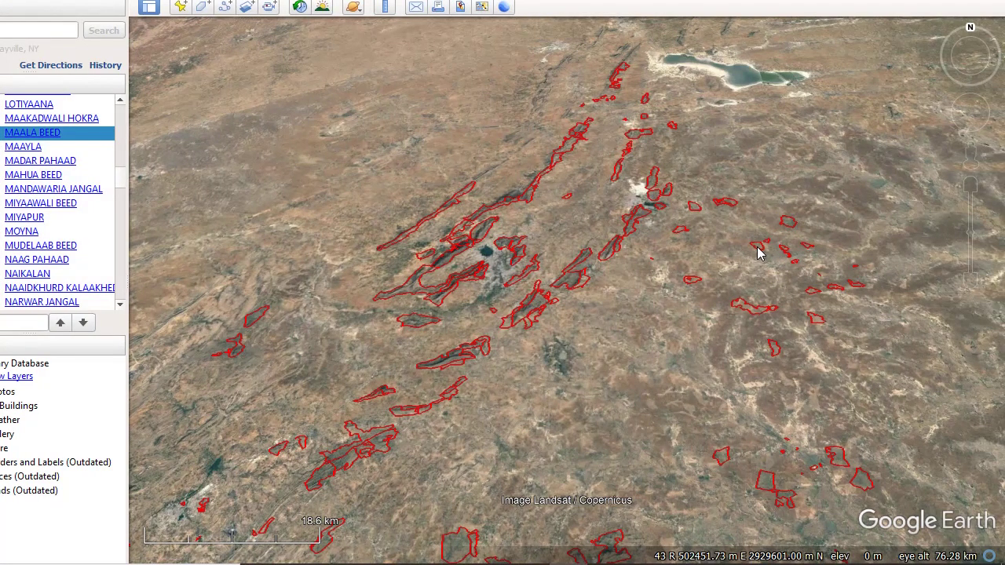
- Check the JANGLAT GUDARNIYAN BEED block's details in Google Earth Pro
left_click(759, 252)
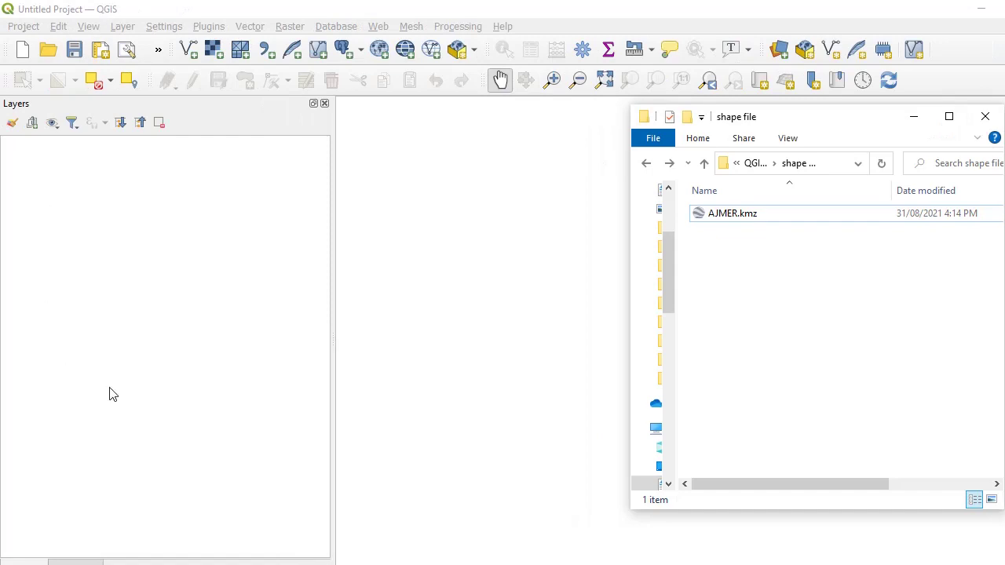
- Drag AJMER.kmz from the shape file folder onto the QGIS map canvas to load it as a layer
left_click(747, 218)
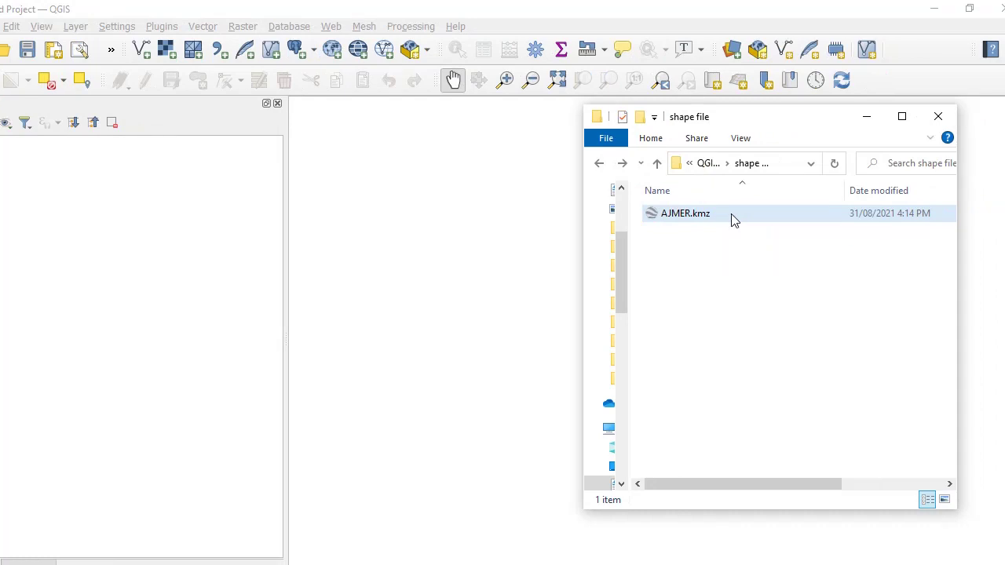
left_click(731, 220)
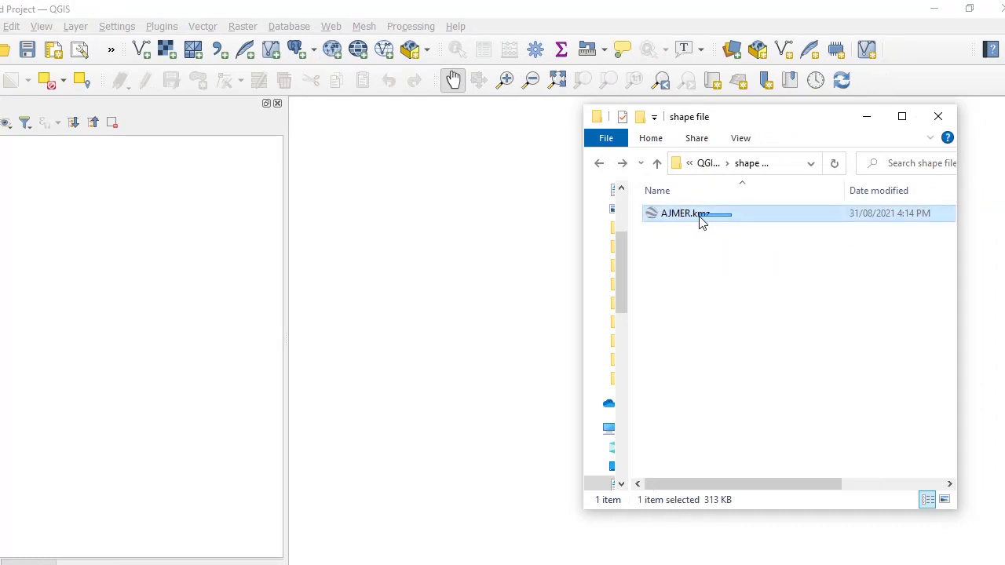
left_click_drag(684, 219, 431, 265)
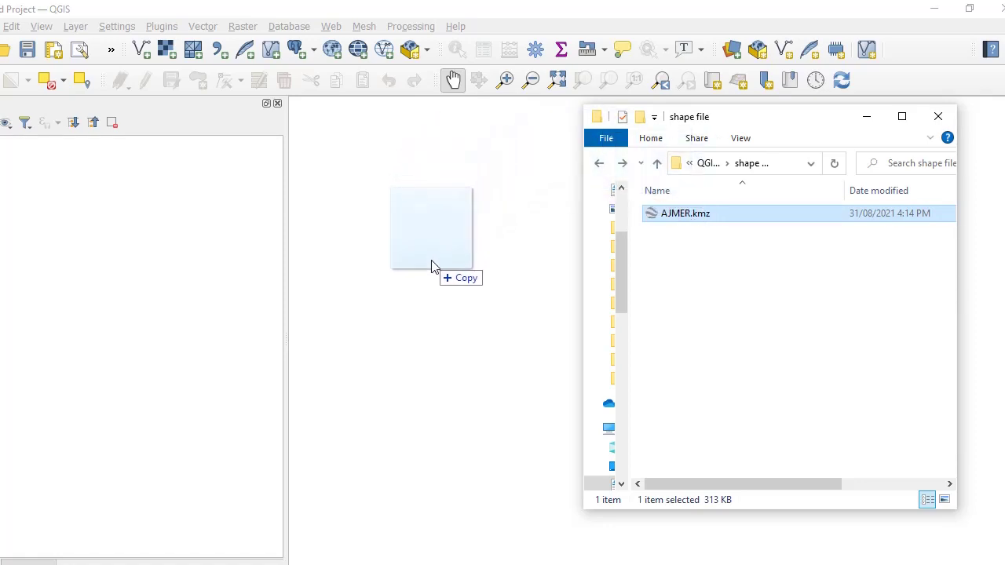
left_click_drag(432, 265, 432, 262)
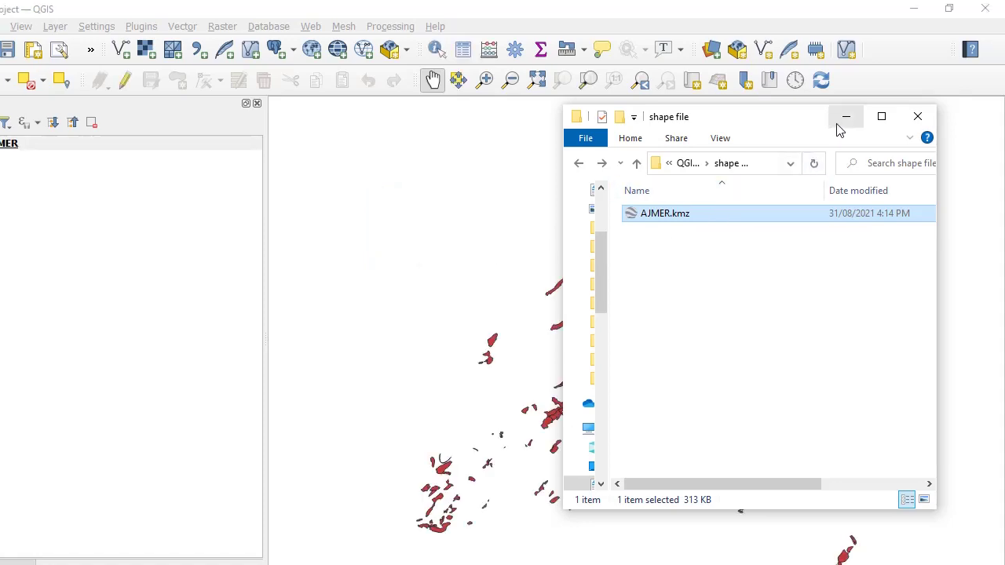
left_click(837, 123)
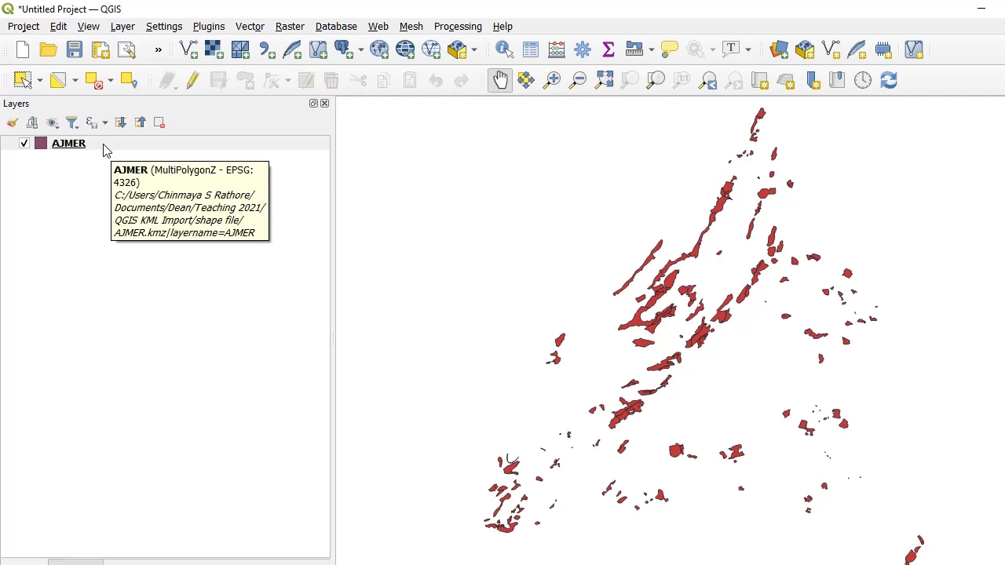
right_click(104, 145)
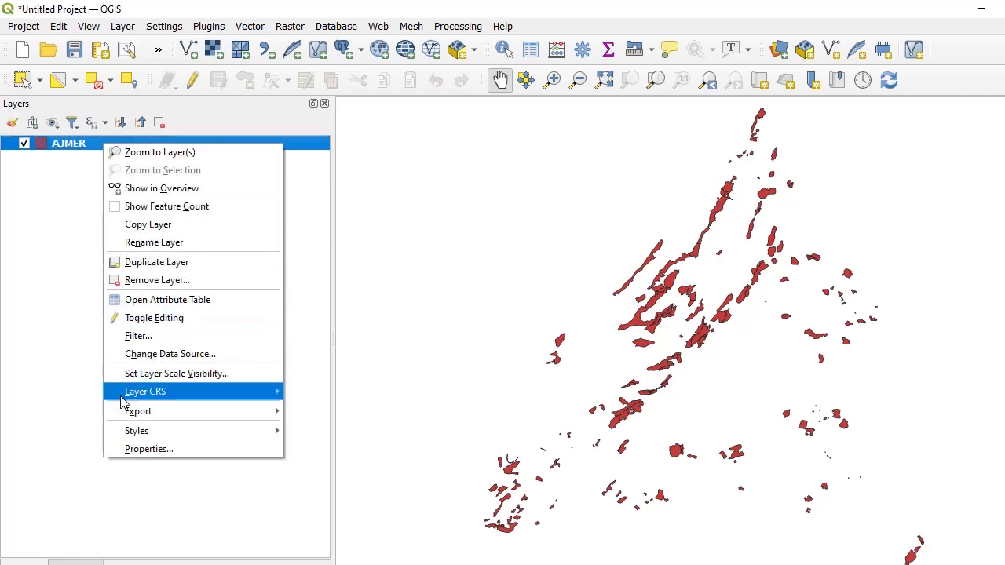
mouse_move(141, 414)
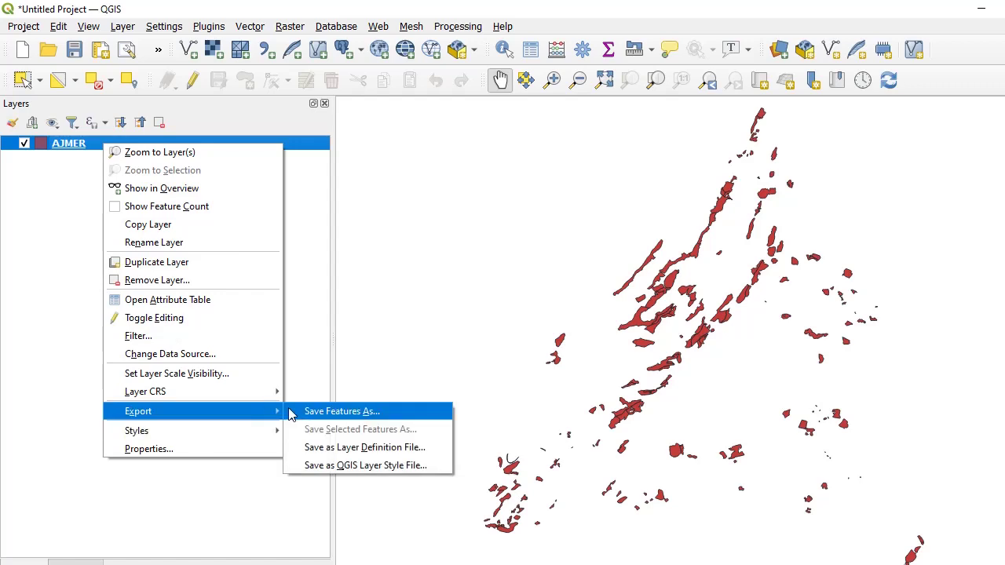
left_click(314, 416)
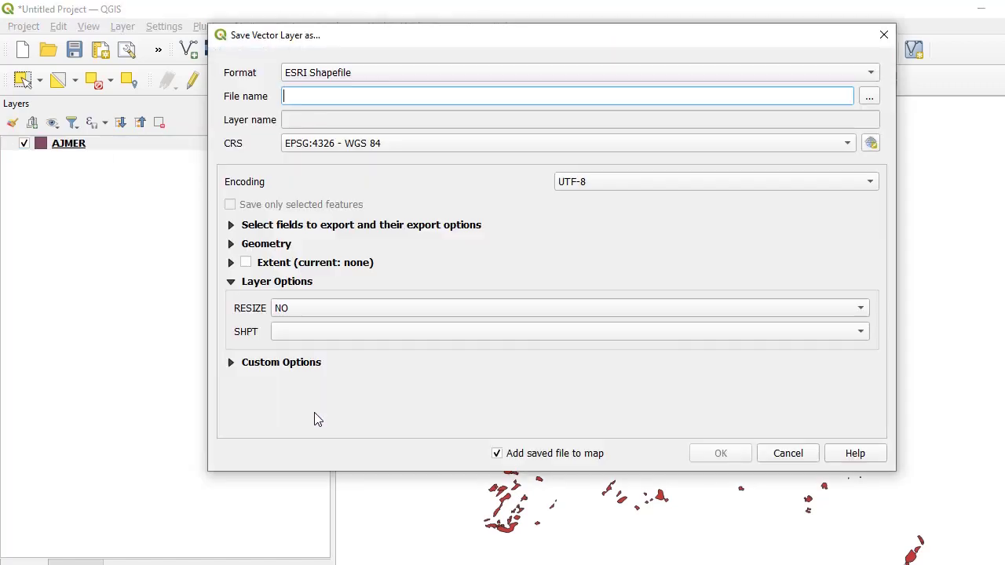
left_click(314, 75)
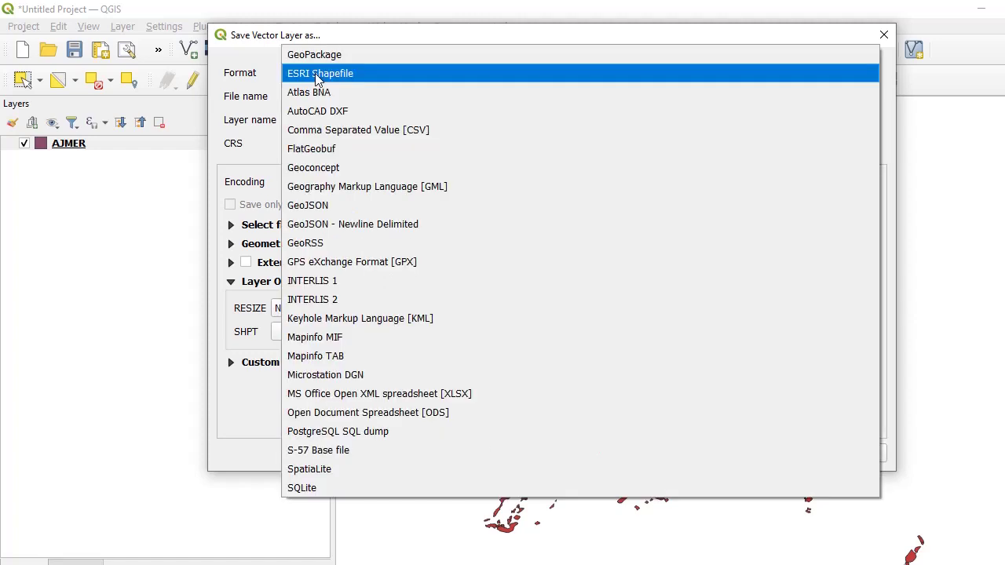
left_click(322, 56)
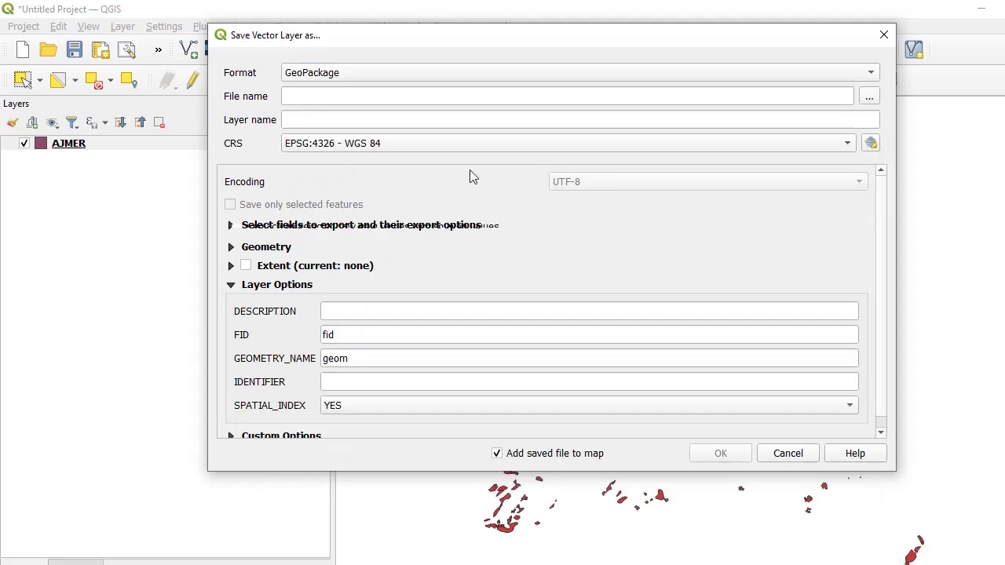
left_click(354, 75)
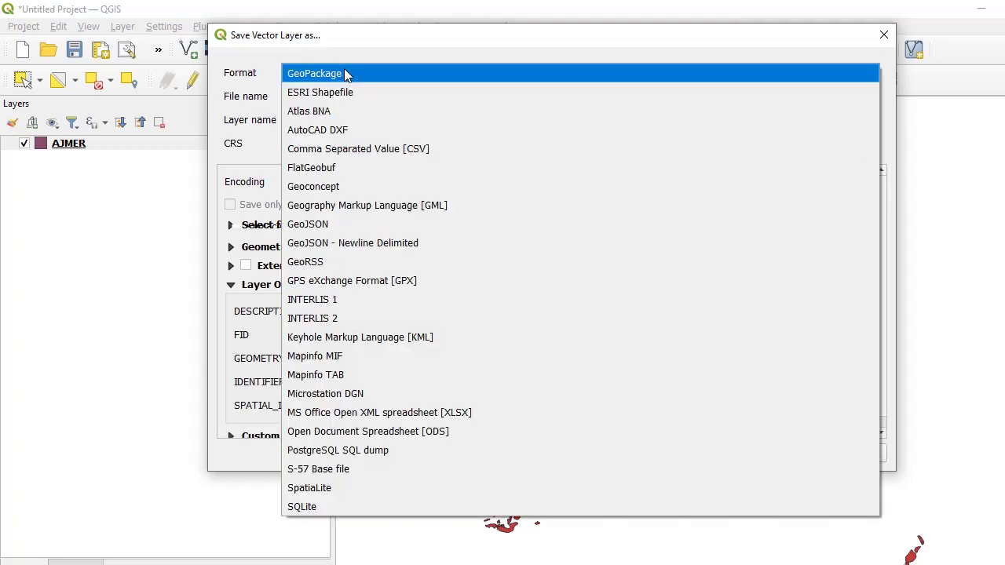
left_click(334, 93)
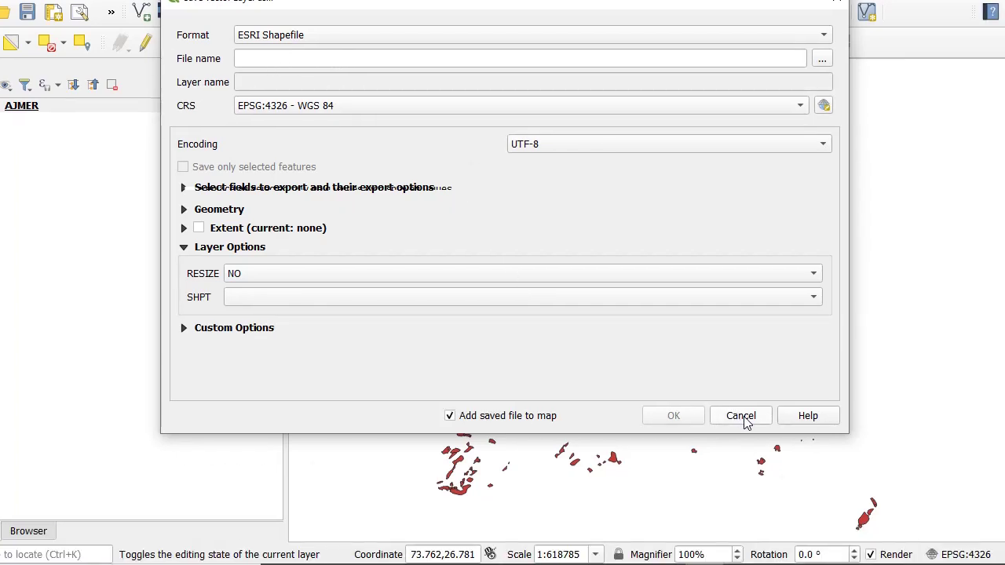
left_click(741, 416)
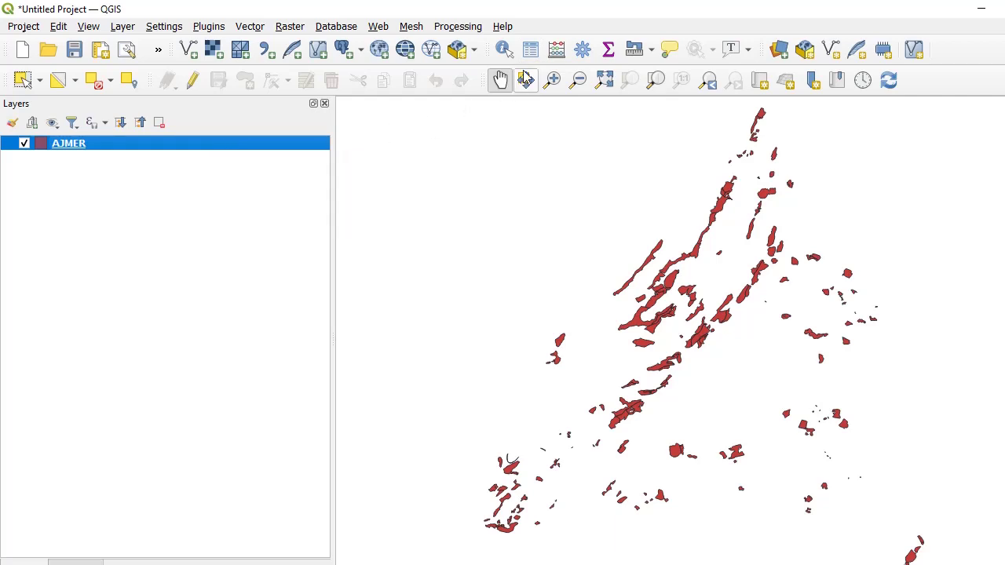
- Open the AJMER attribute table and scan its 190 features and HTML-filled description values
left_click(530, 51)
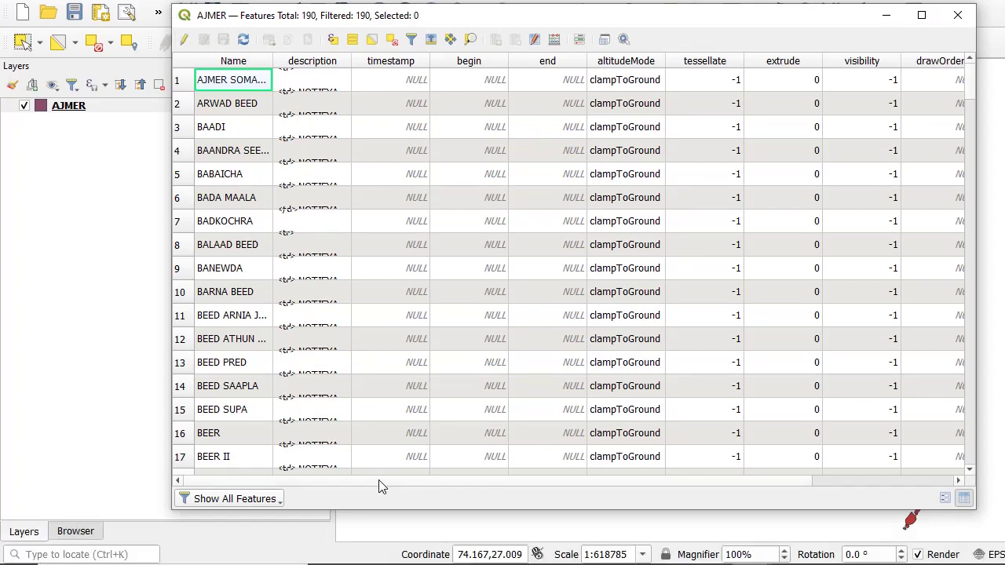
left_click_drag(379, 480, 709, 490)
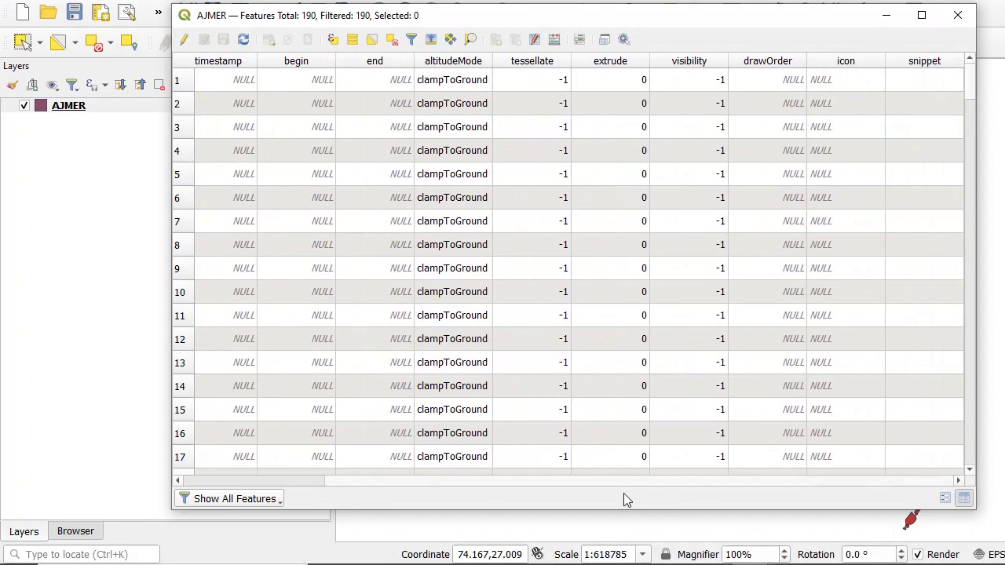
left_click_drag(561, 485, 321, 483)
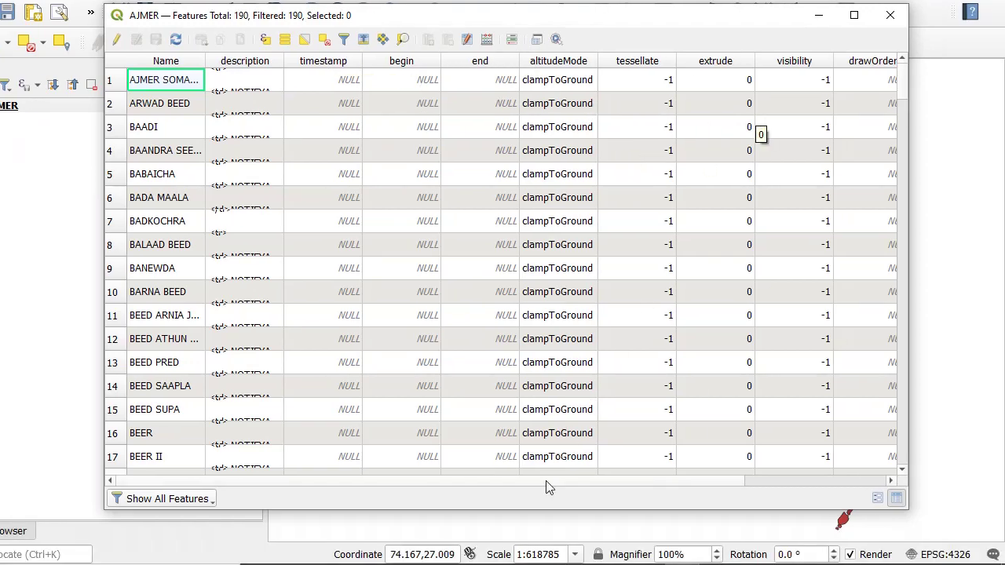
mouse_move(540, 484)
left_mouse_down()
mouse_move(708, 480)
mouse_move(541, 490)
left_mouse_up()
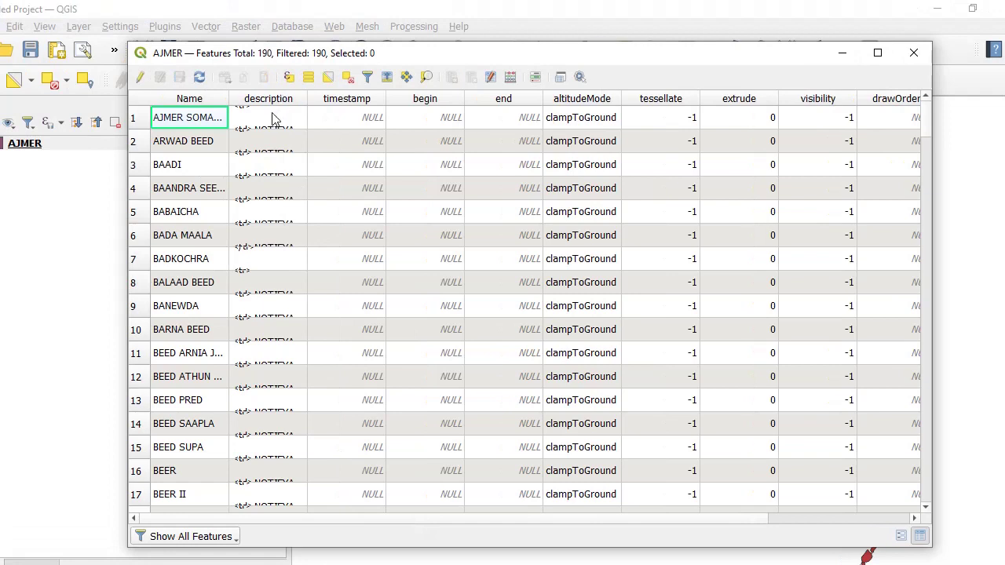
left_click(273, 117)
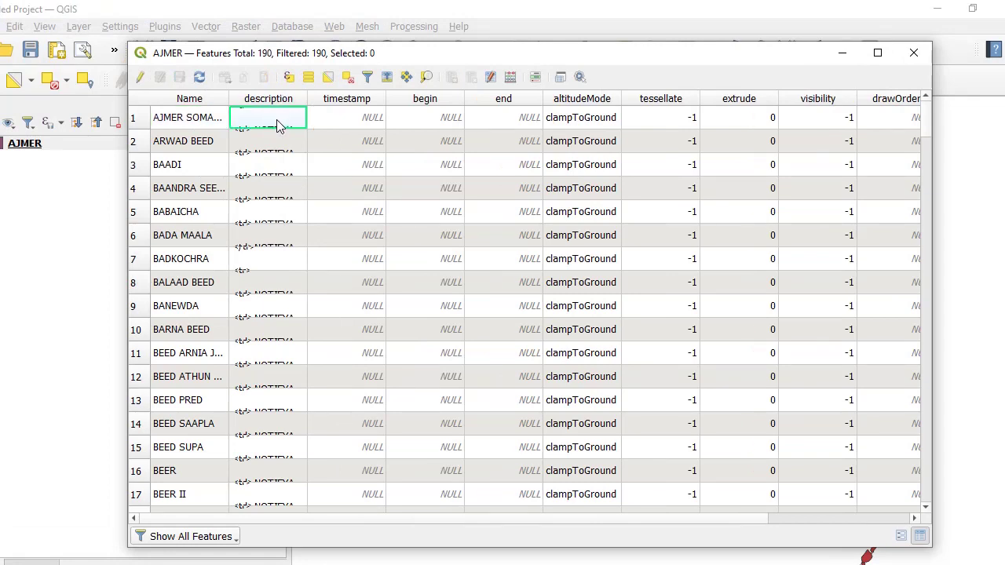
mouse_move(274, 124)
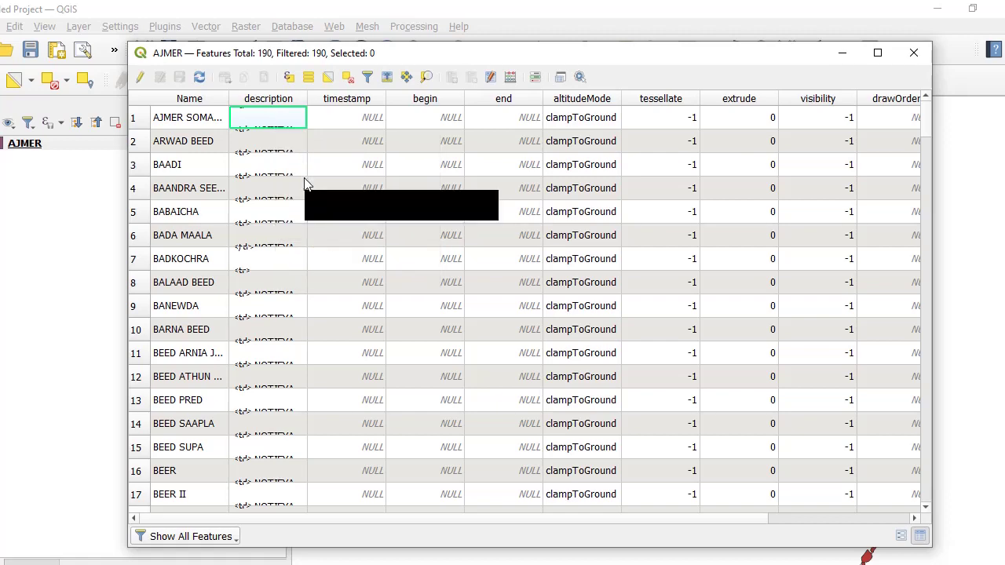
mouse_move(267, 146)
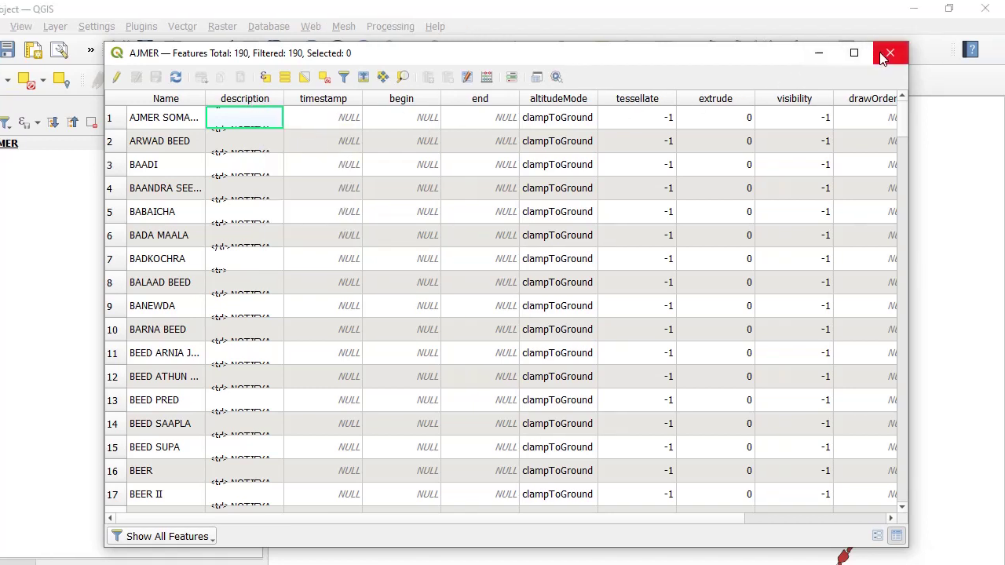
left_click(885, 57)
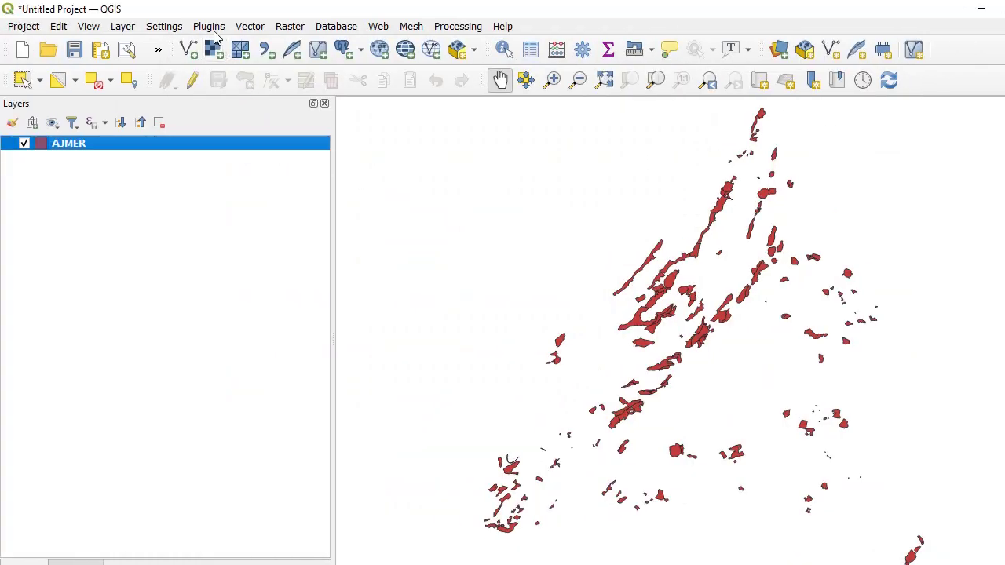
left_click(213, 30)
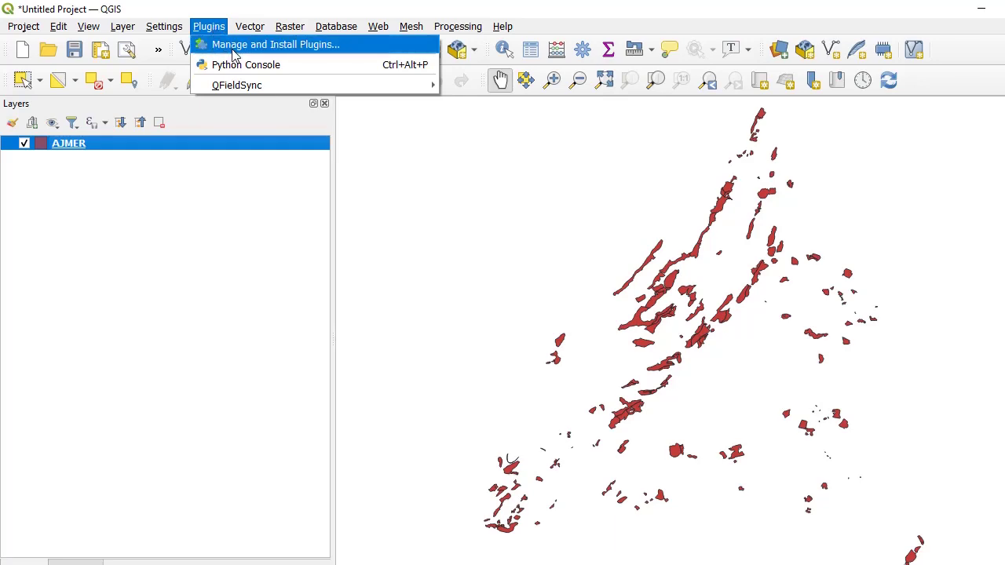
left_click(234, 50)
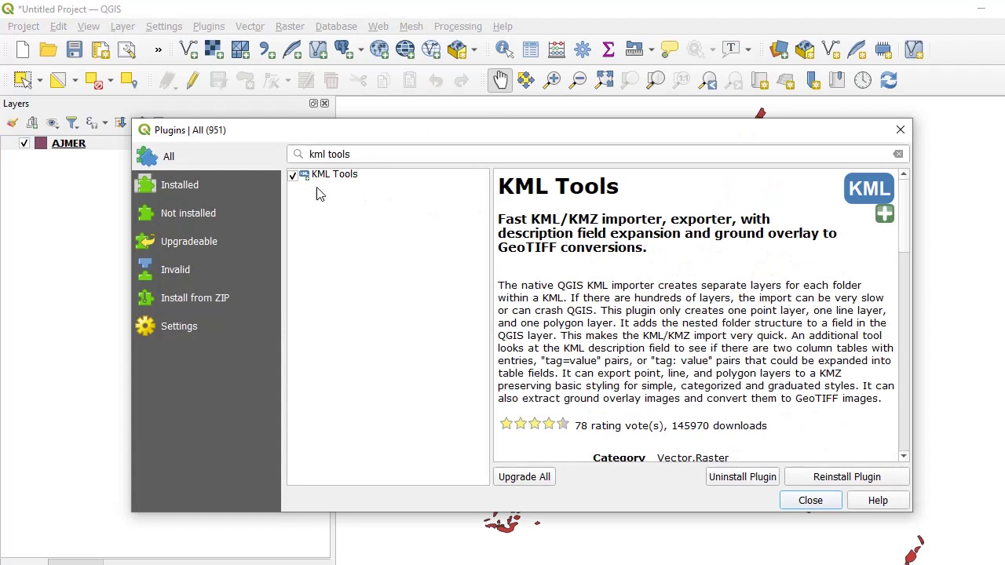
left_click(365, 153)
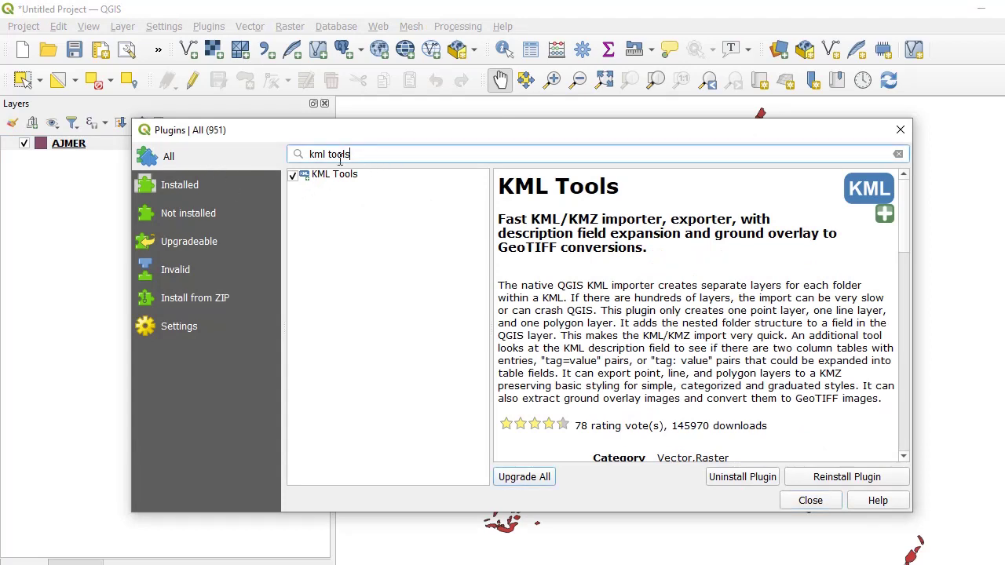
left_click(179, 159)
left_click_drag(368, 154, 271, 162)
key("BackSpace")
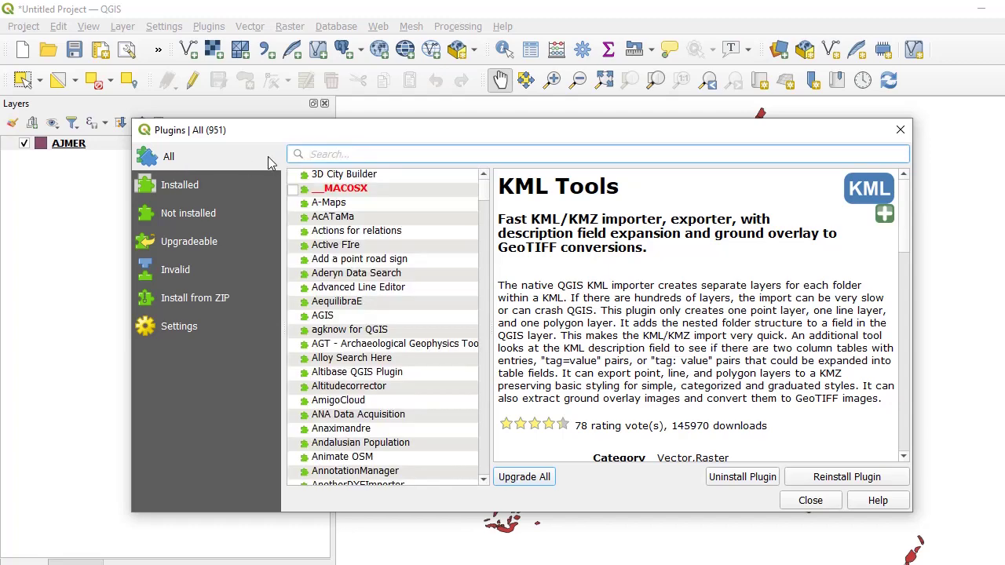
type("kml")
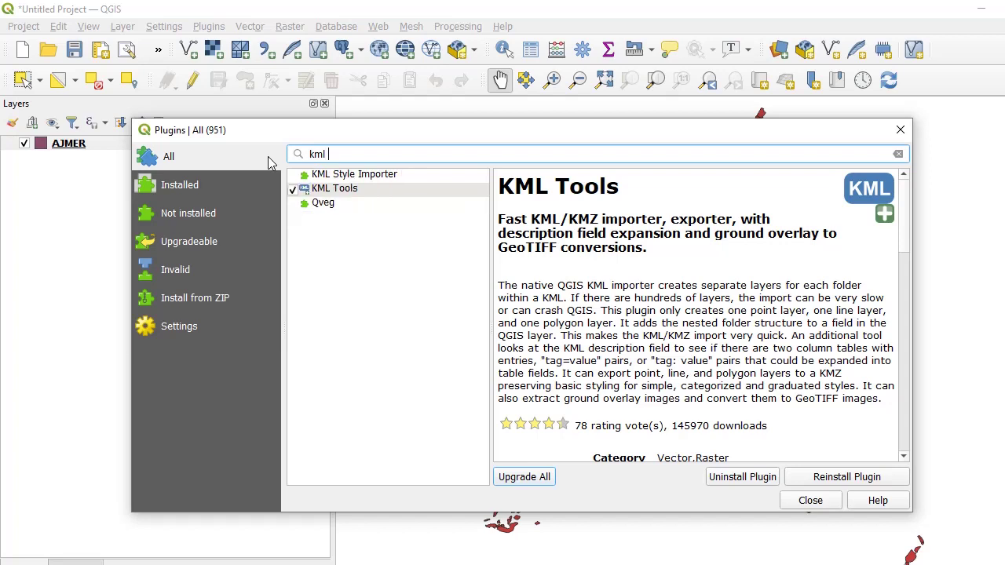
left_click(349, 195)
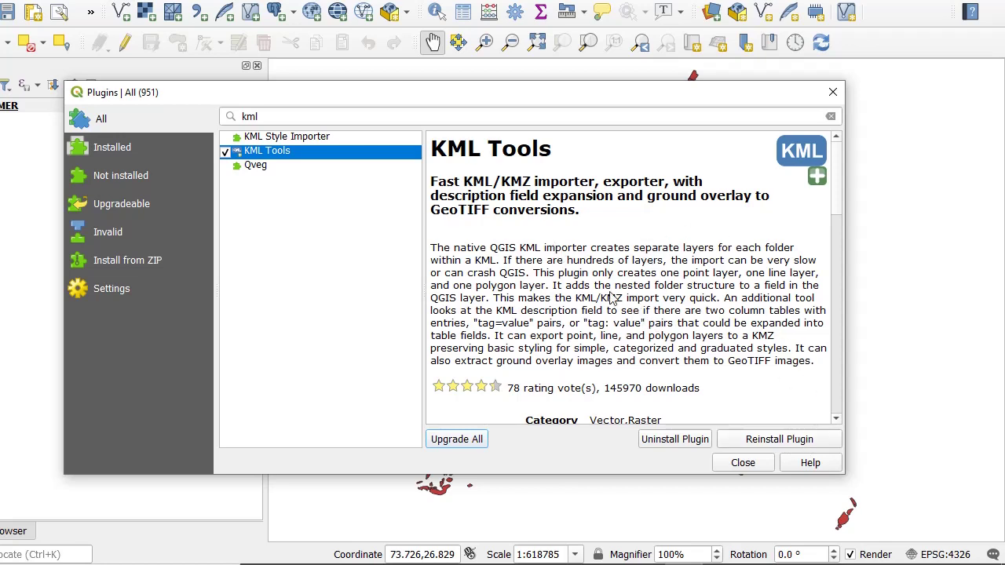
left_click(739, 465)
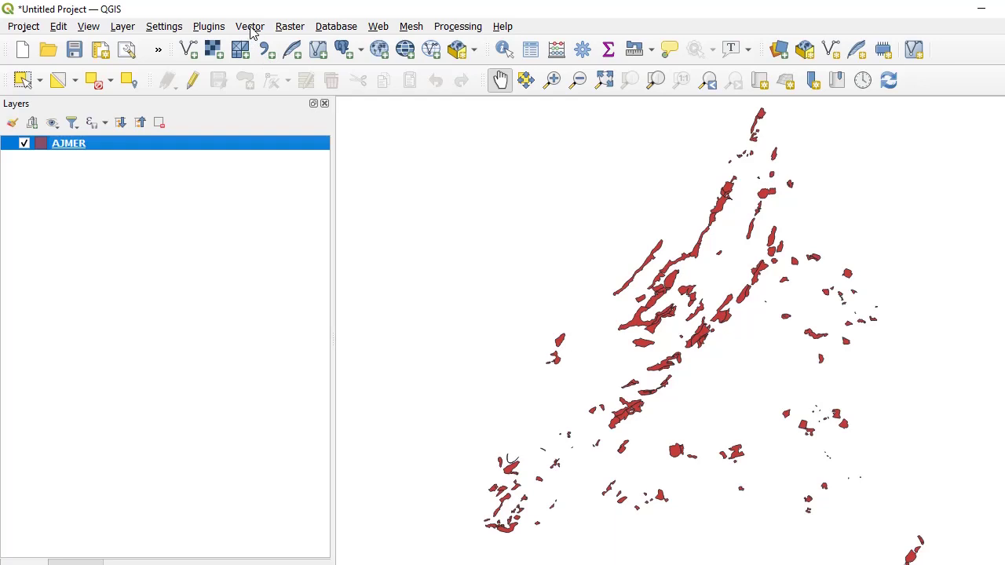
- Browse the Vector menu to the KML Tools submenu showing Expand HTML description field
left_click(250, 26)
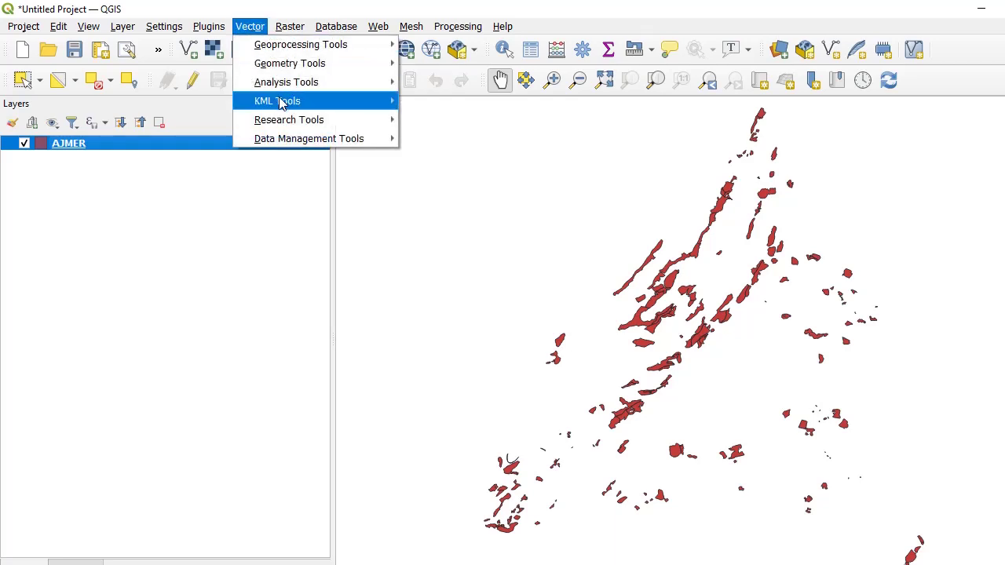
mouse_move(281, 103)
mouse_move(289, 27)
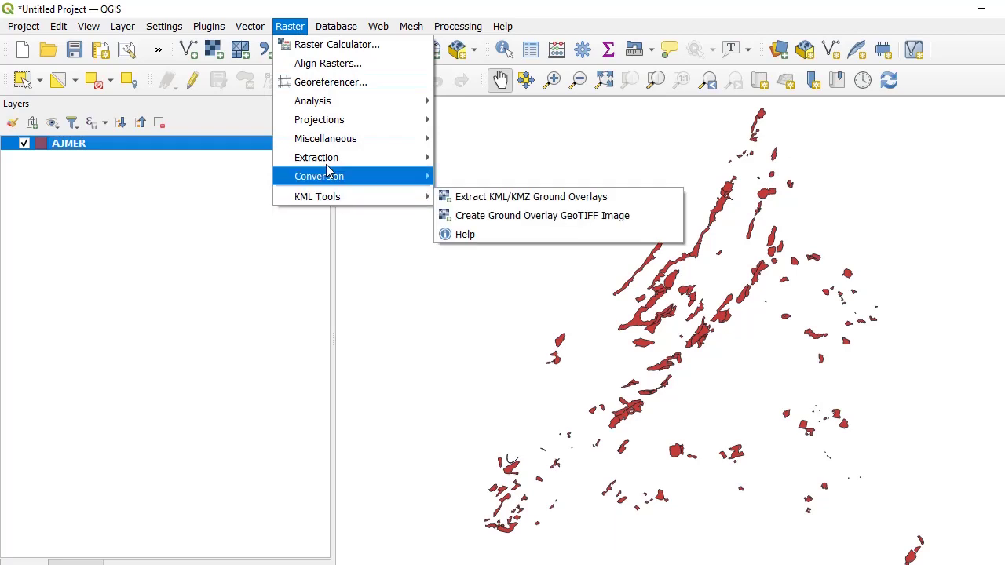
mouse_move(243, 33)
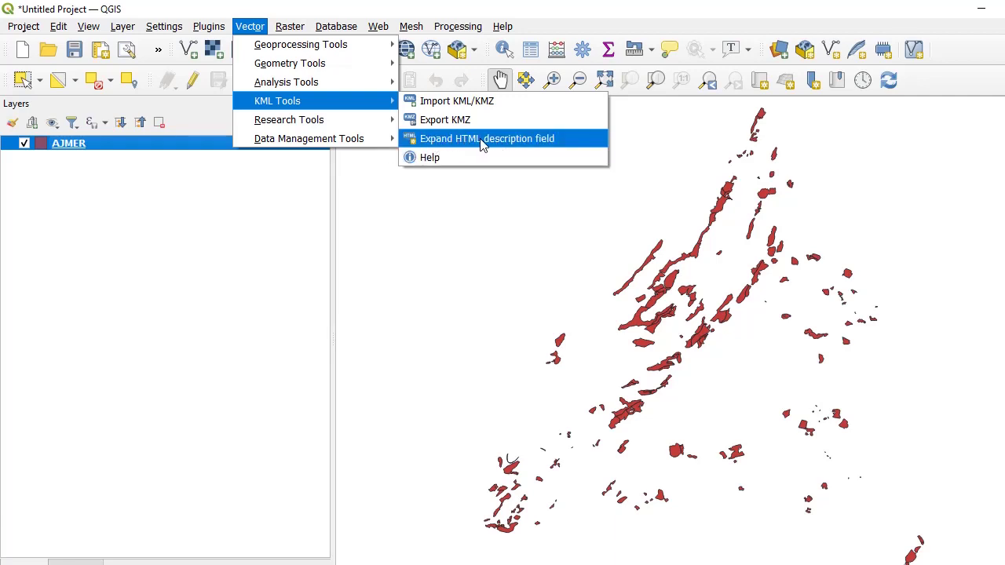
- Expand AJMER's description field using the 'Expand from a 2 column HTML table' method
left_click(570, 141)
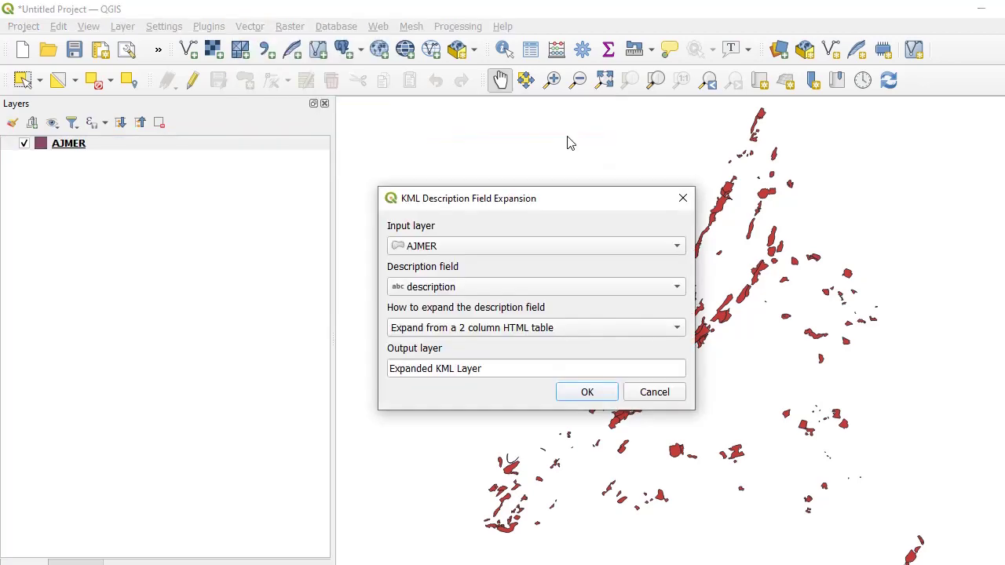
left_click_drag(574, 201, 581, 118)
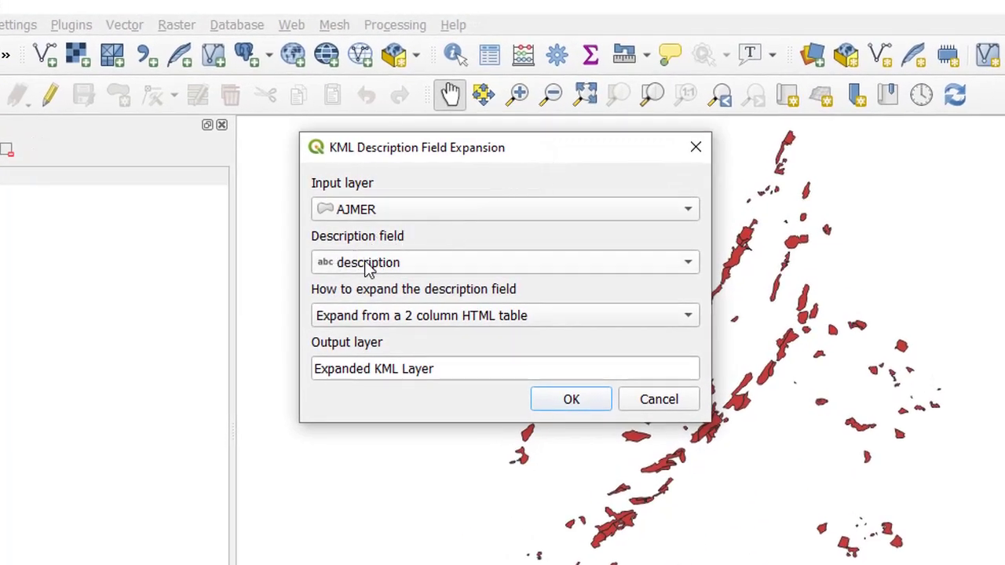
left_click(688, 268)
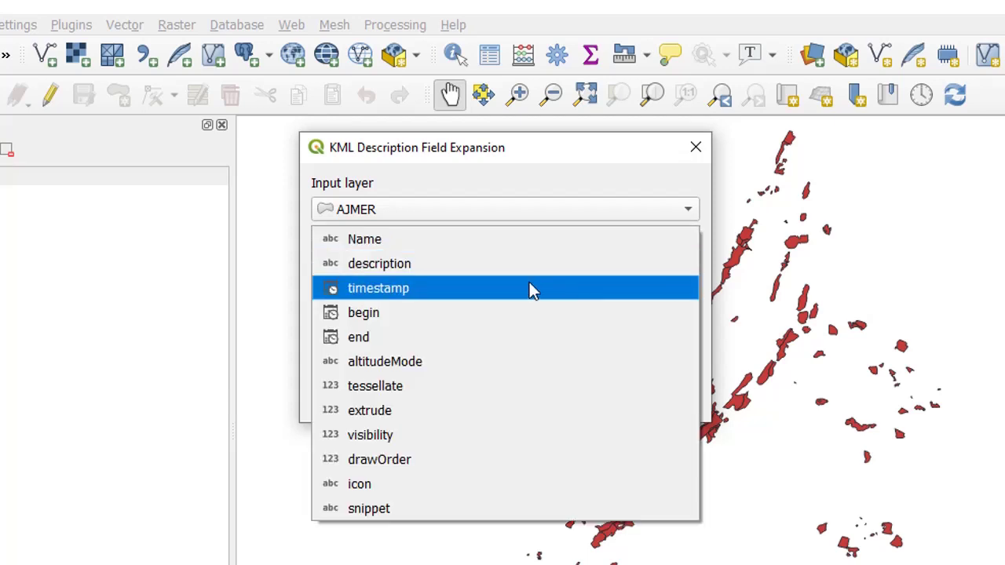
left_click(407, 267)
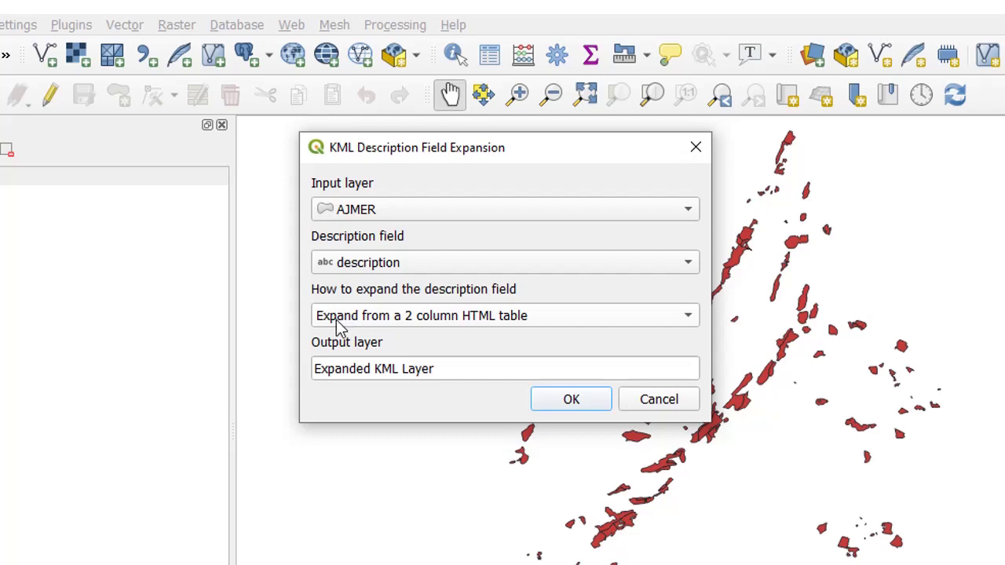
left_click(688, 322)
left_click(426, 317)
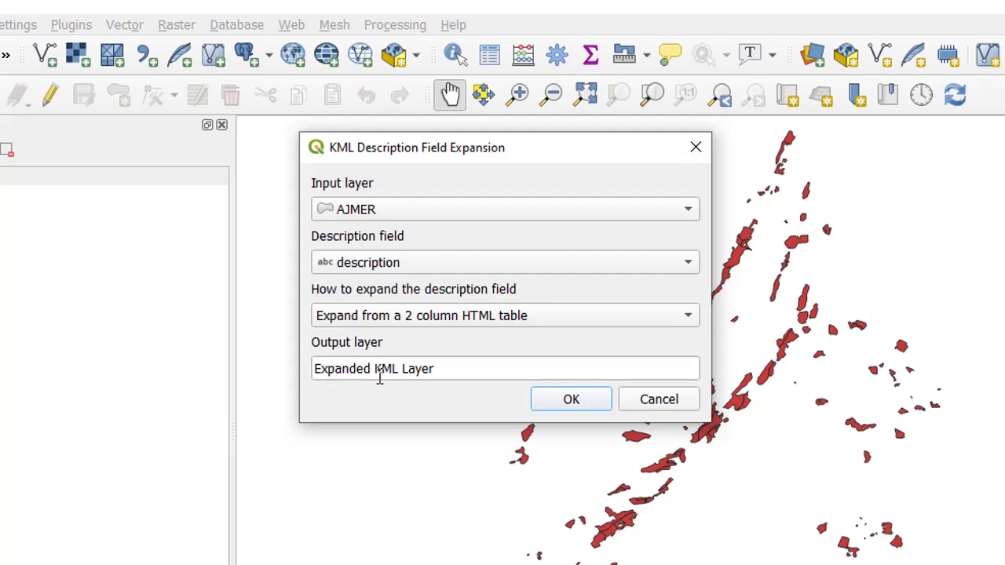
left_click(596, 407)
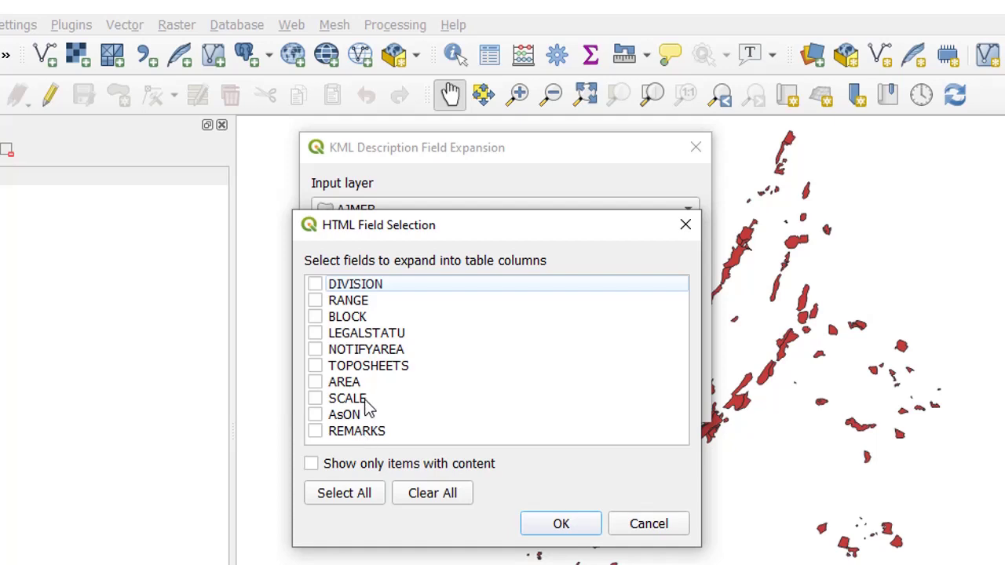
- Tick all ten HTML fields, DIVISION through REMARKS, and create the Expanded KML Layer
left_click(357, 502)
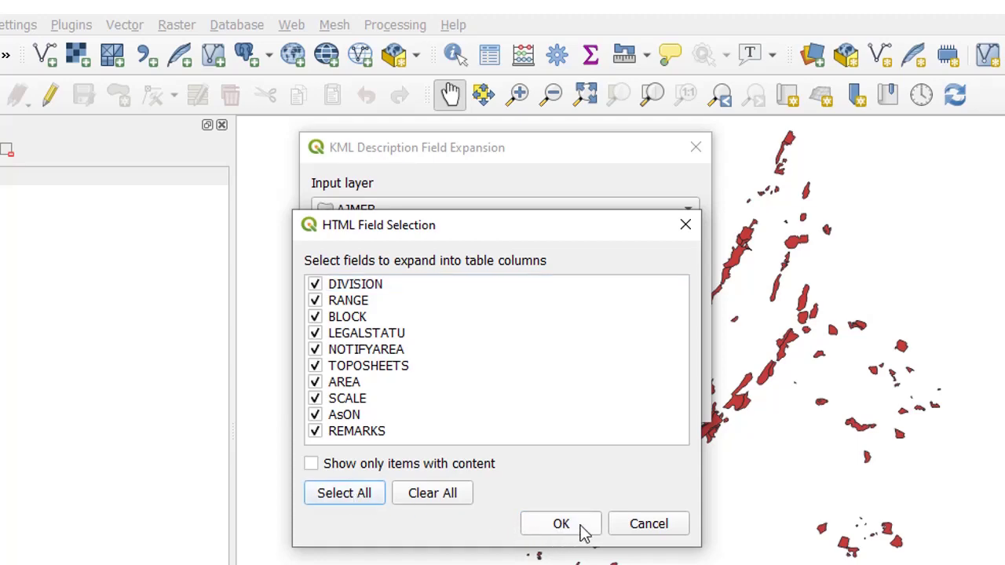
left_click(585, 532)
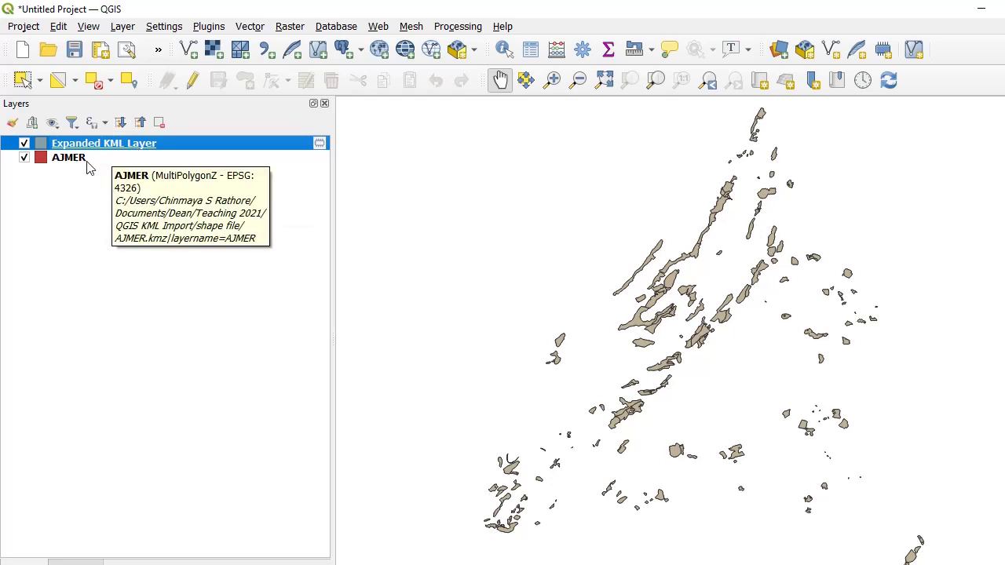
- Hide and remove the original AJMER layer, then select the Expanded KML Layer
left_click(25, 157)
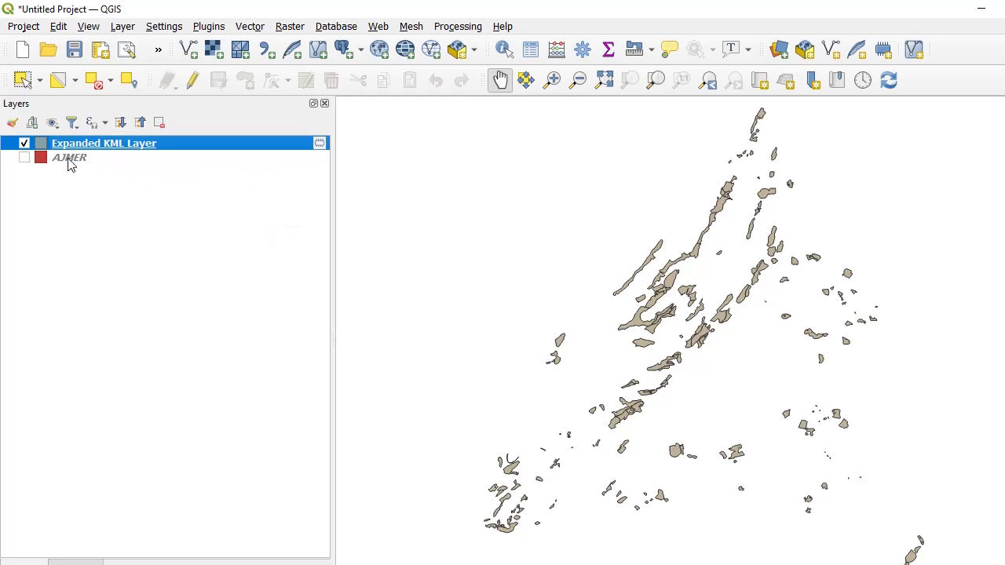
left_click(71, 158)
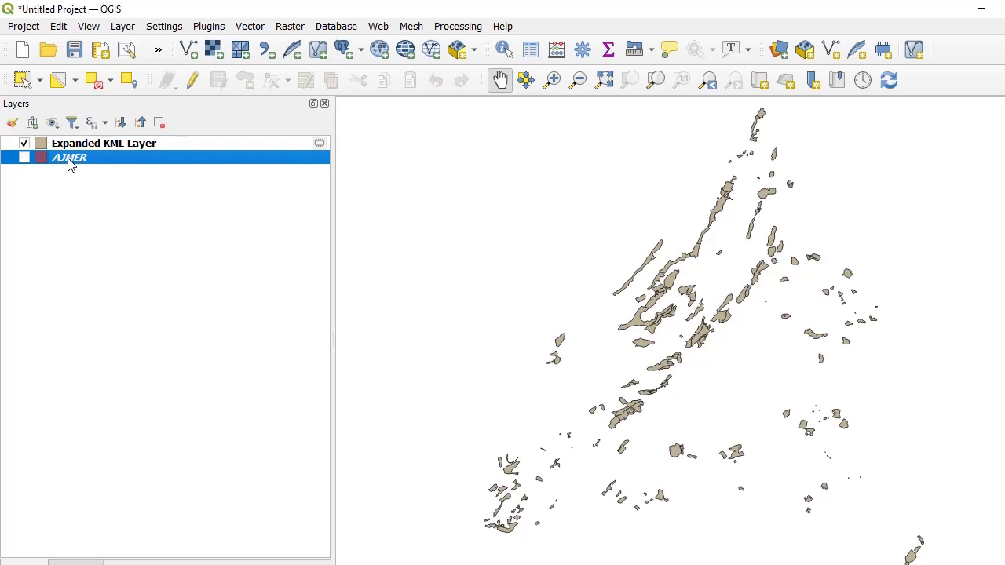
right_click(99, 164)
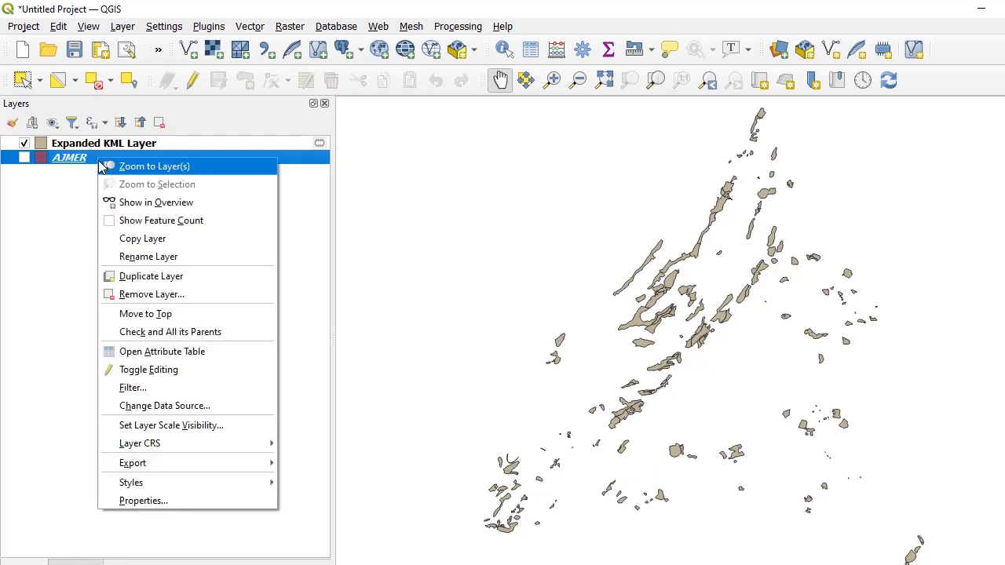
left_click(157, 294)
left_click(512, 326)
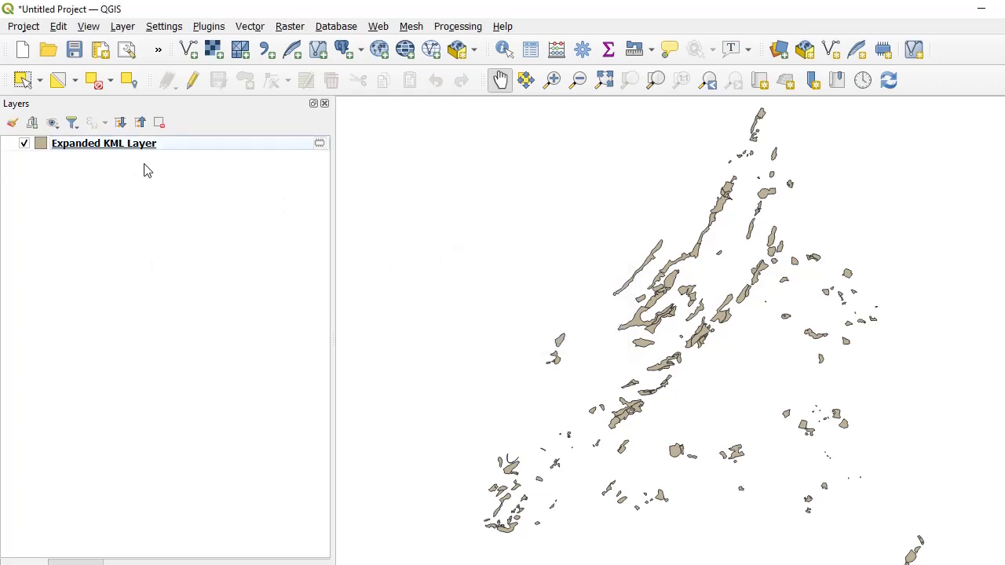
left_click(129, 148)
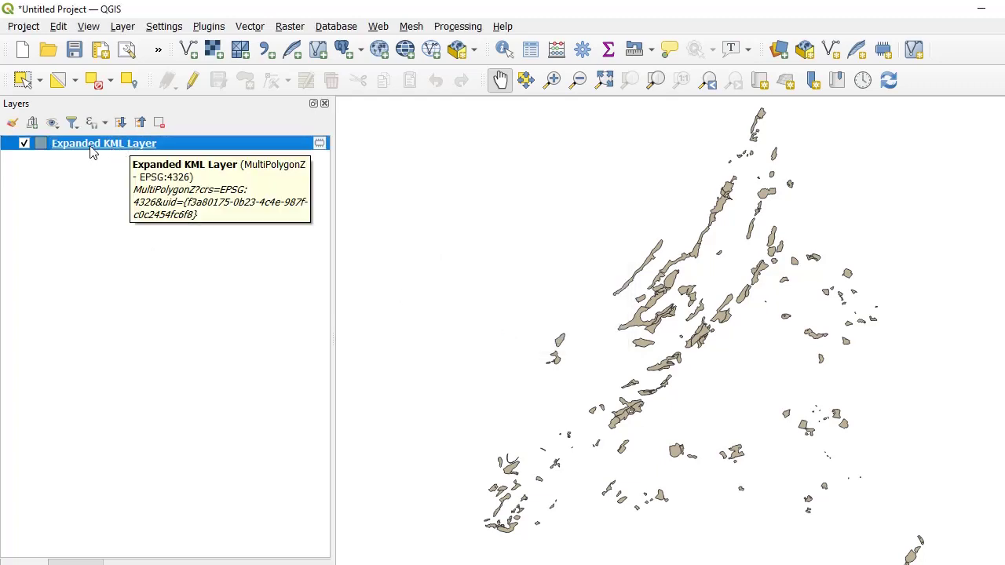
- Open the Expanded KML Layer's attribute table, review its DIVISION through REMARKS columns, and enable editing
left_click(531, 52)
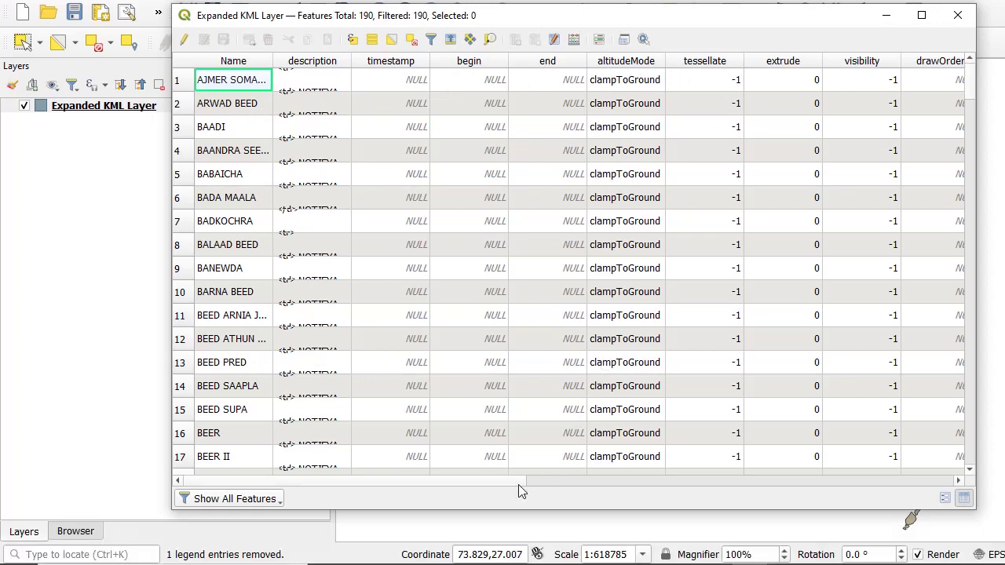
left_click_drag(519, 484, 856, 505)
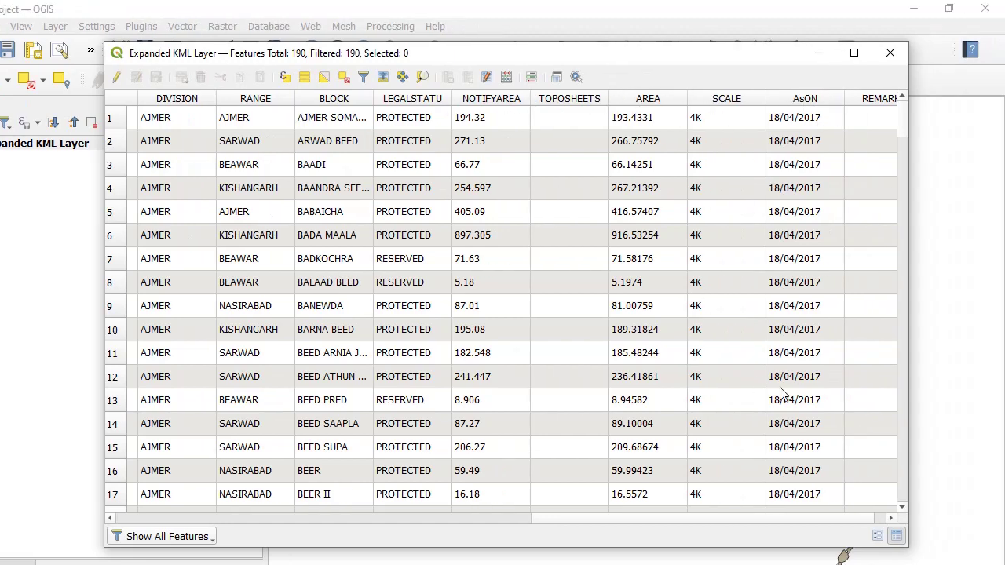
scroll(712, 463, "right", 1)
left_click_drag(748, 487, 343, 385)
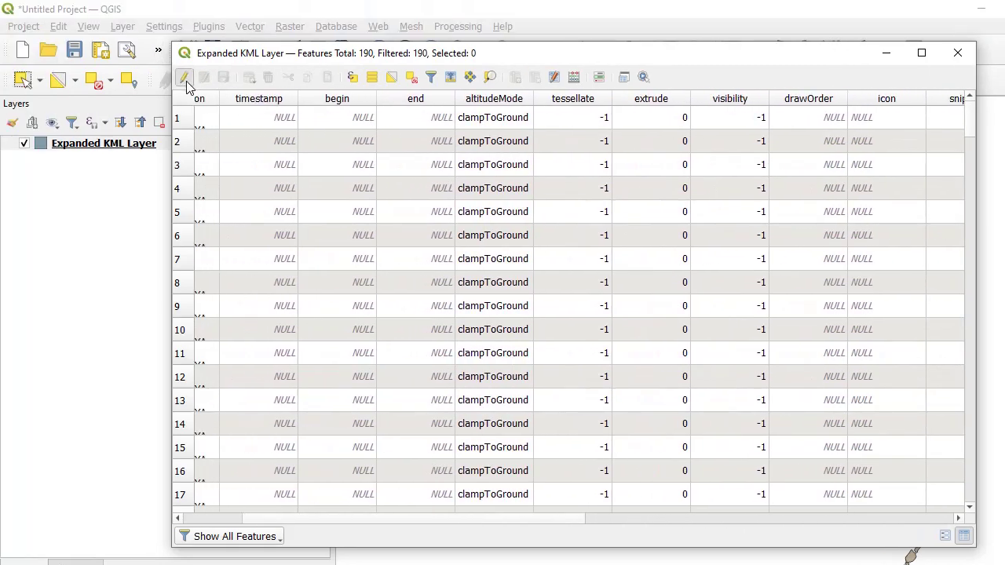
left_click(186, 78)
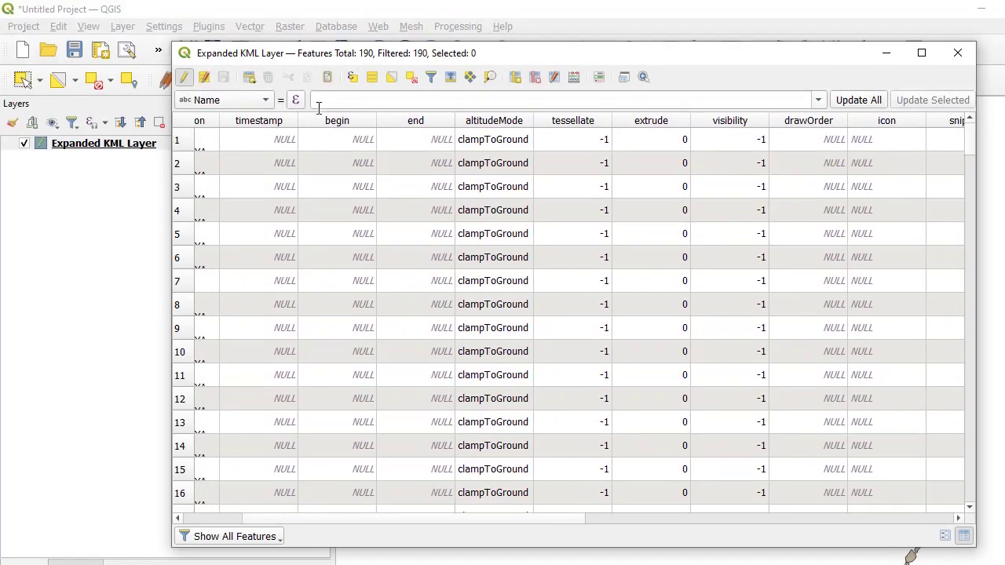
- Mark timestamp, begin, end, altitudeMode, tessellate, extrude and visibility for deletion
left_click(534, 78)
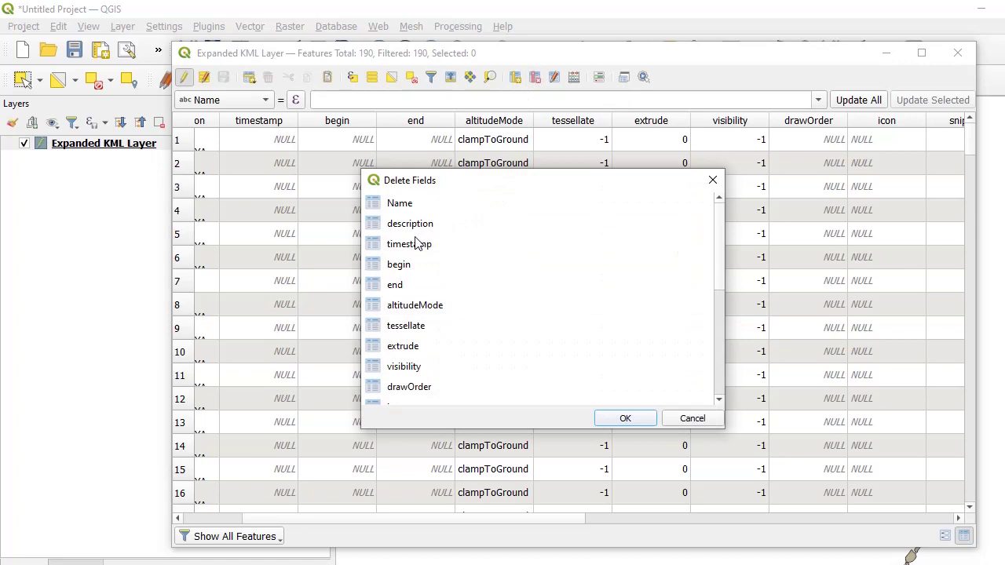
left_click(407, 248)
left_click(405, 271)
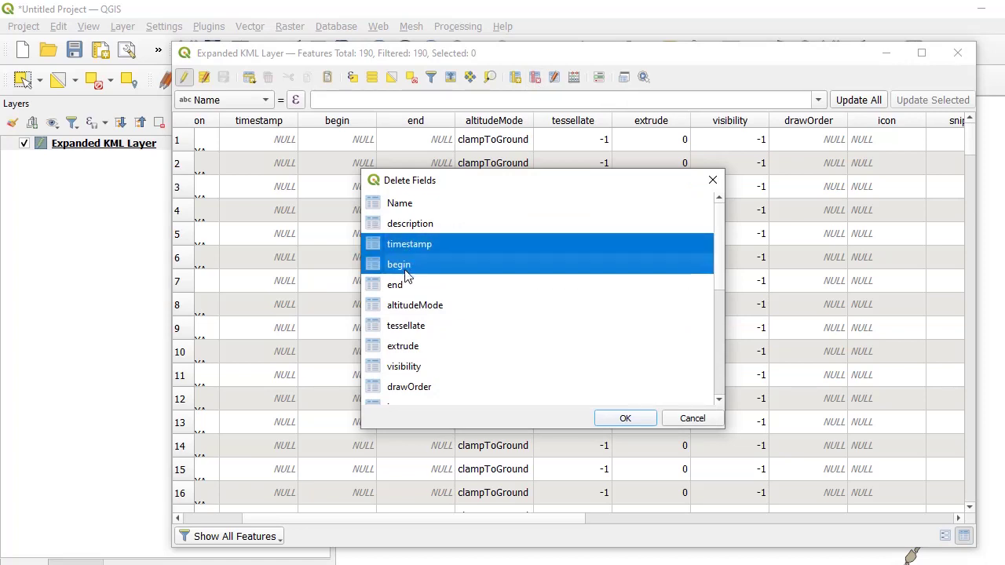
left_click(405, 288)
left_click(409, 310)
left_click(411, 330)
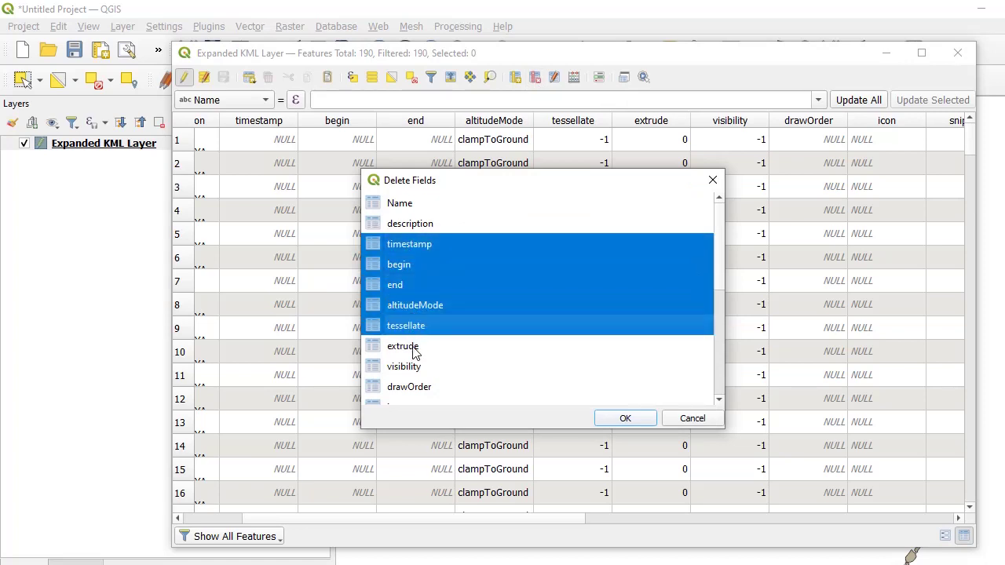
left_click(412, 349)
left_click(416, 368)
- Add drawOrder, icon and snippet to the selection and delete all marked KML fields
scroll(554, 317, "down", 2)
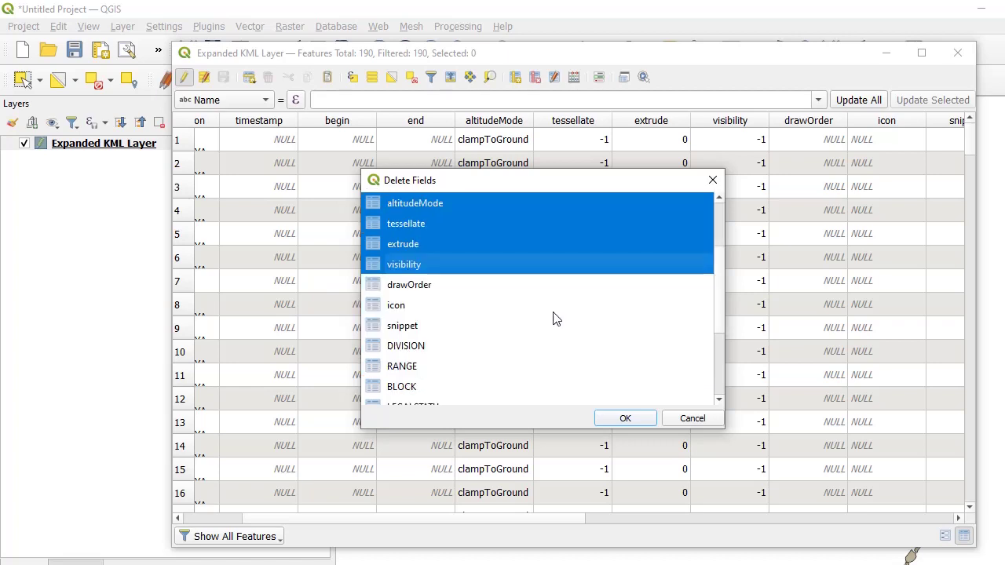
left_click(414, 291)
left_click(396, 311)
left_click(397, 328)
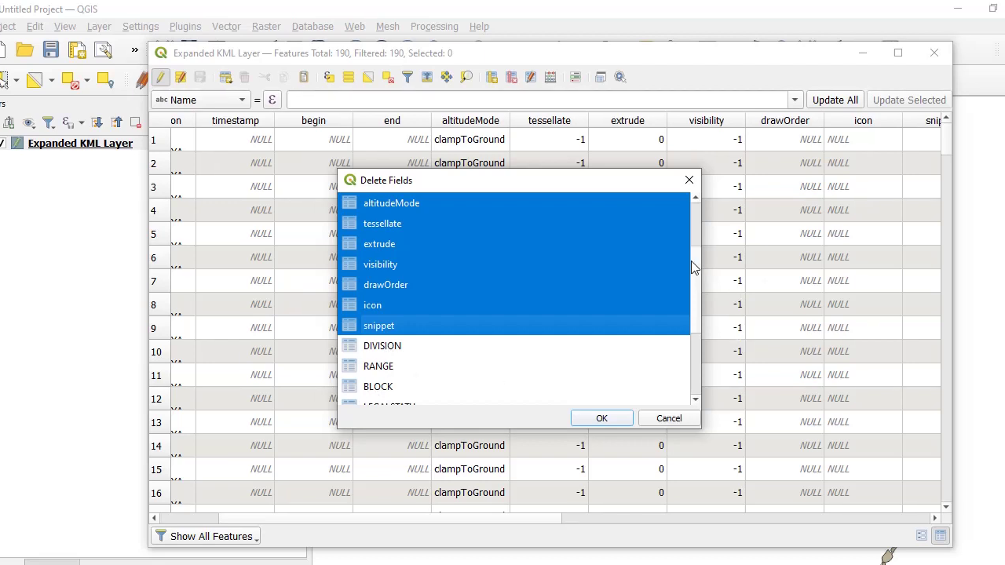
scroll(696, 289, "down", 3)
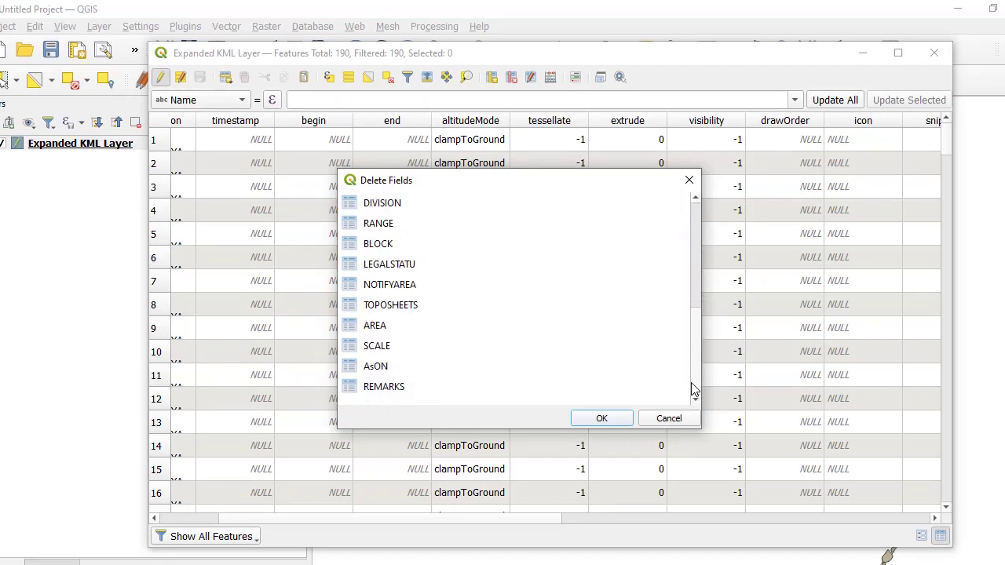
left_click_drag(698, 354, 694, 210)
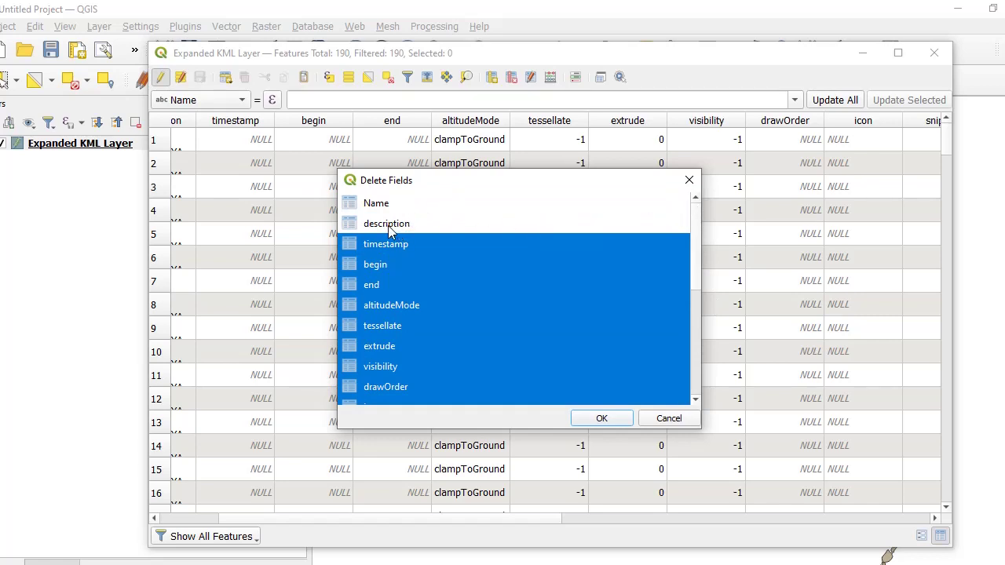
left_click(600, 418)
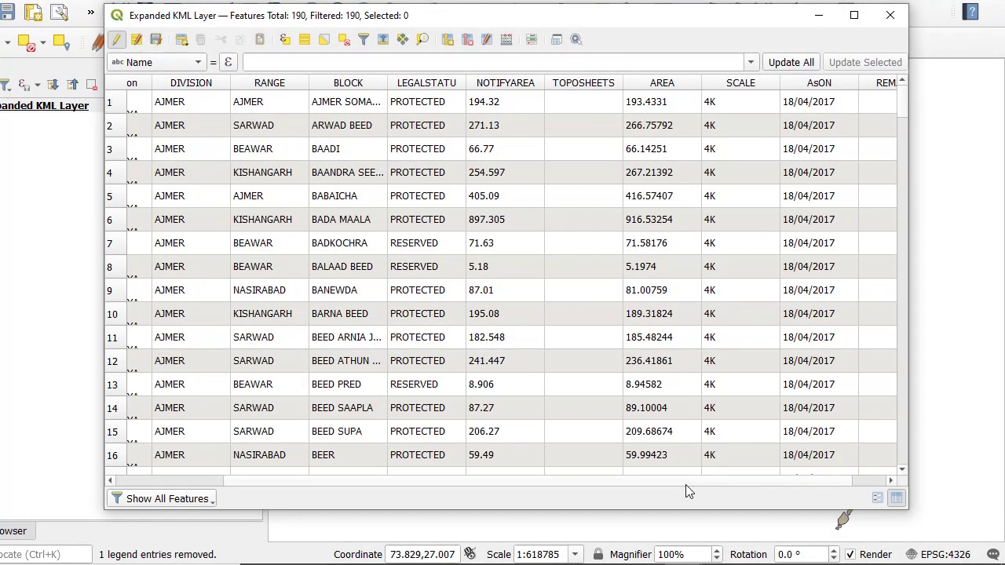
- Delete the description field, save the edits by ending editing, and close the attribute table
left_click_drag(680, 486, 516, 537)
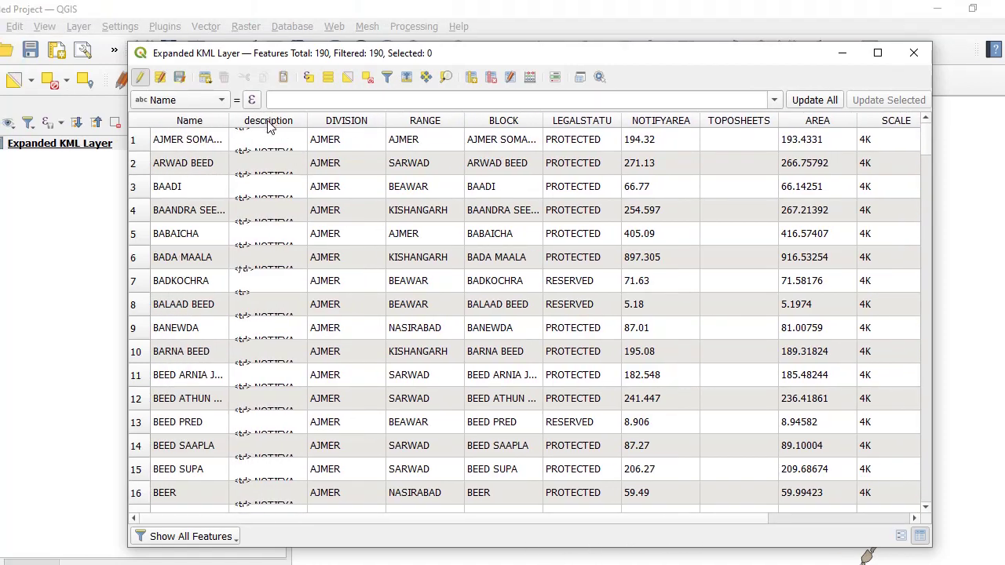
mouse_move(259, 138)
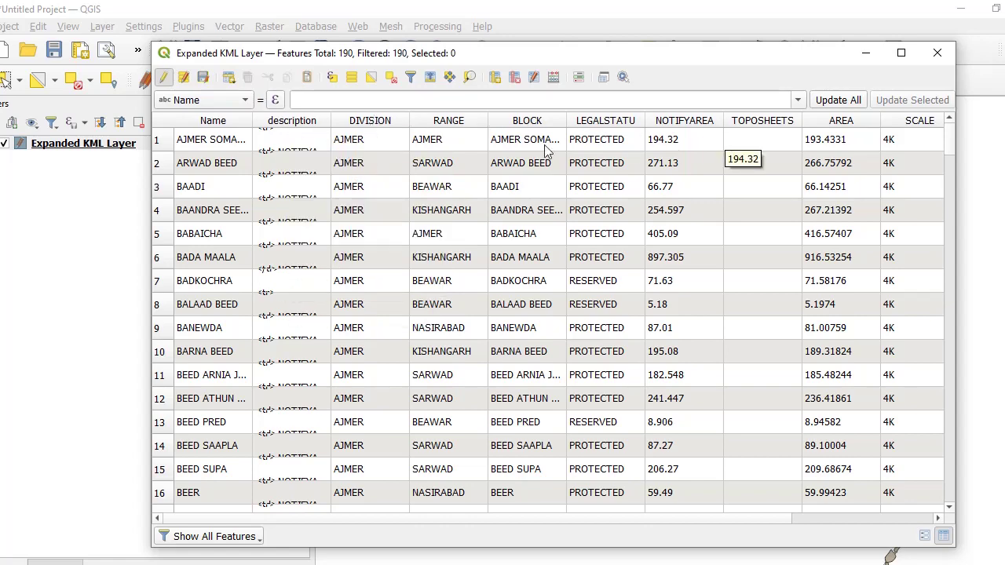
mouse_move(289, 144)
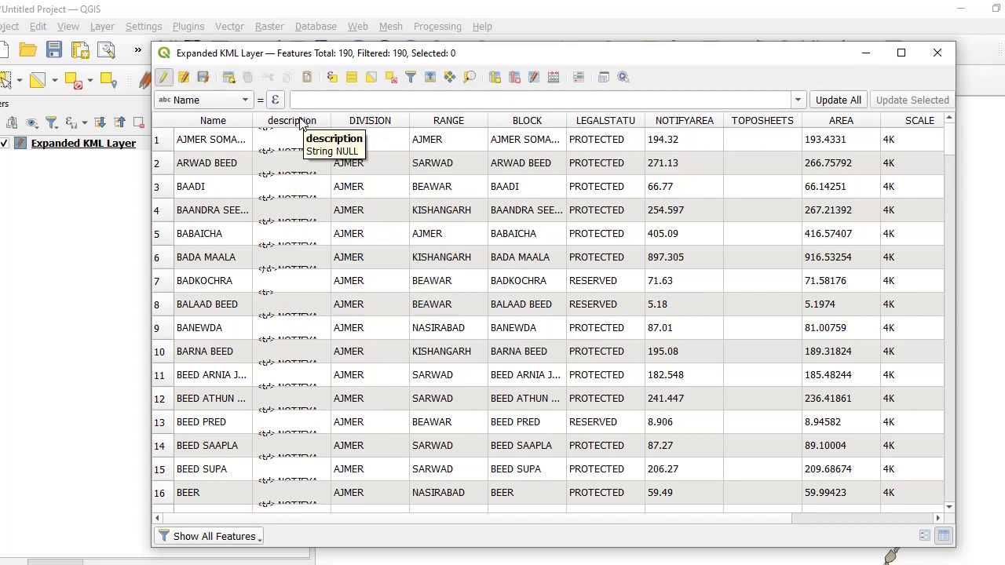
left_click(515, 81)
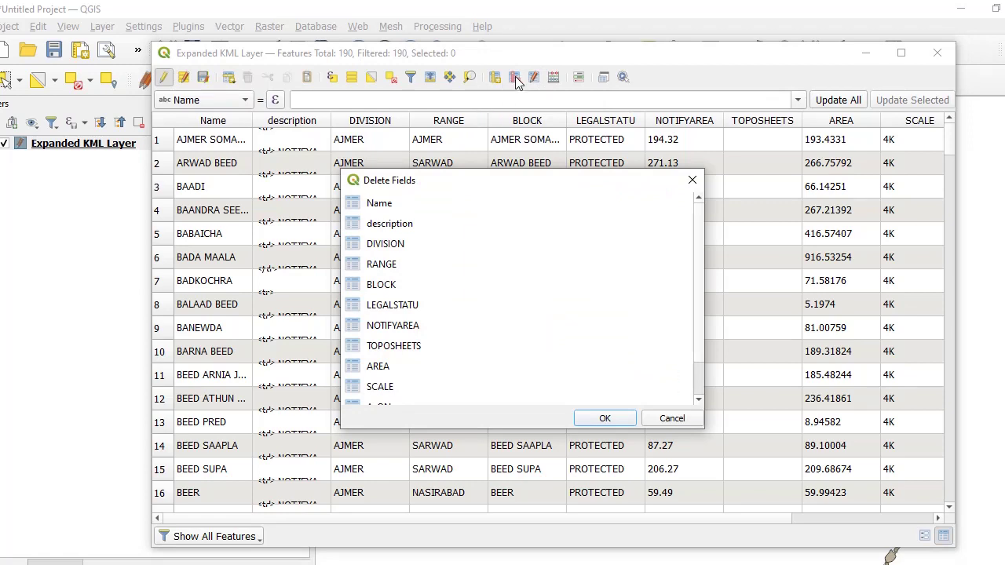
left_click(390, 225)
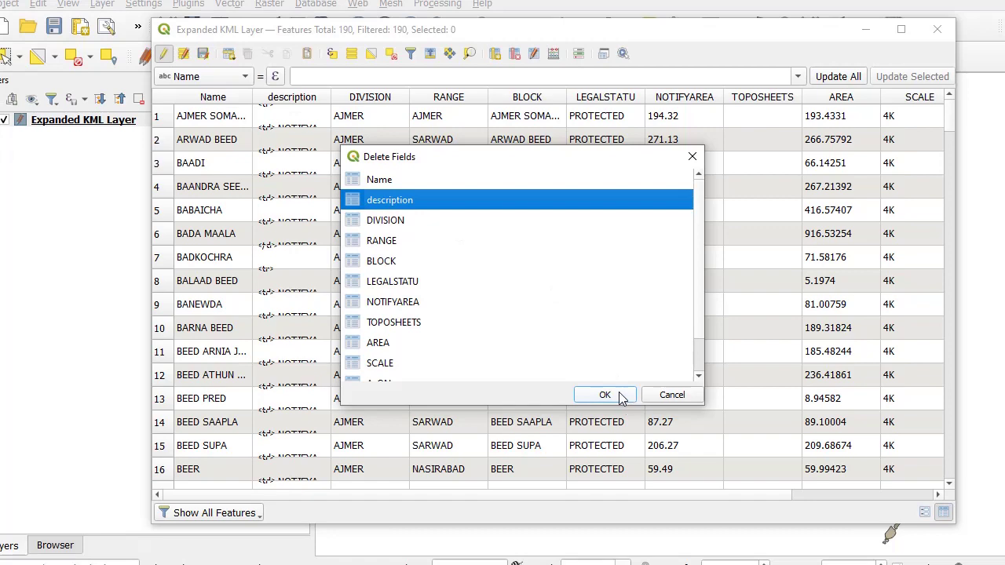
left_click(604, 394)
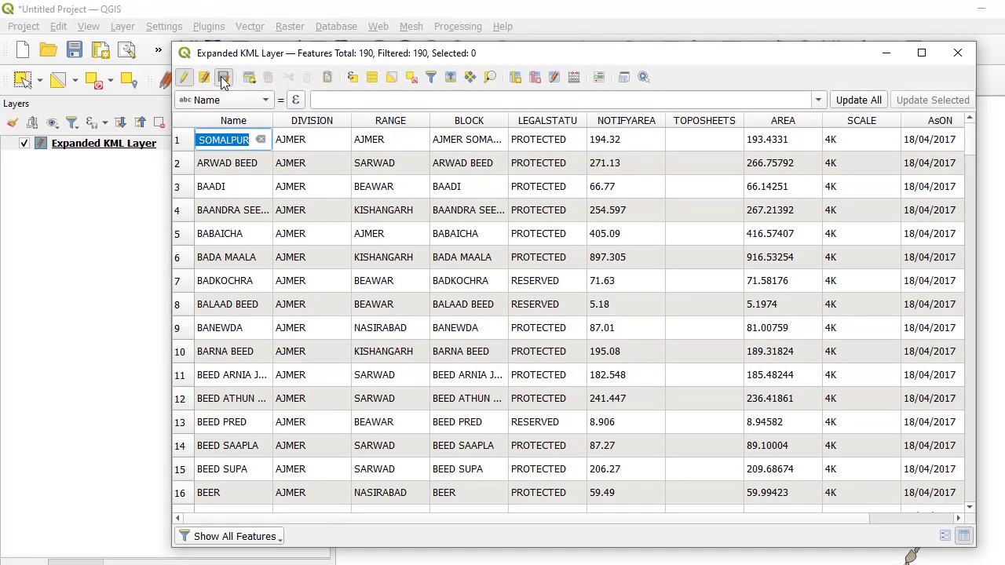
left_click(184, 77)
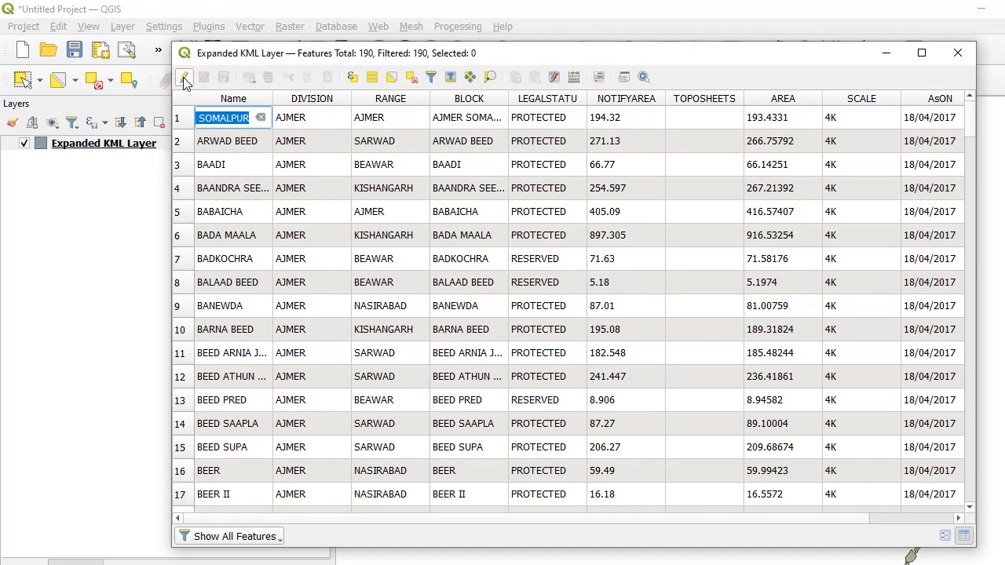
left_click(890, 52)
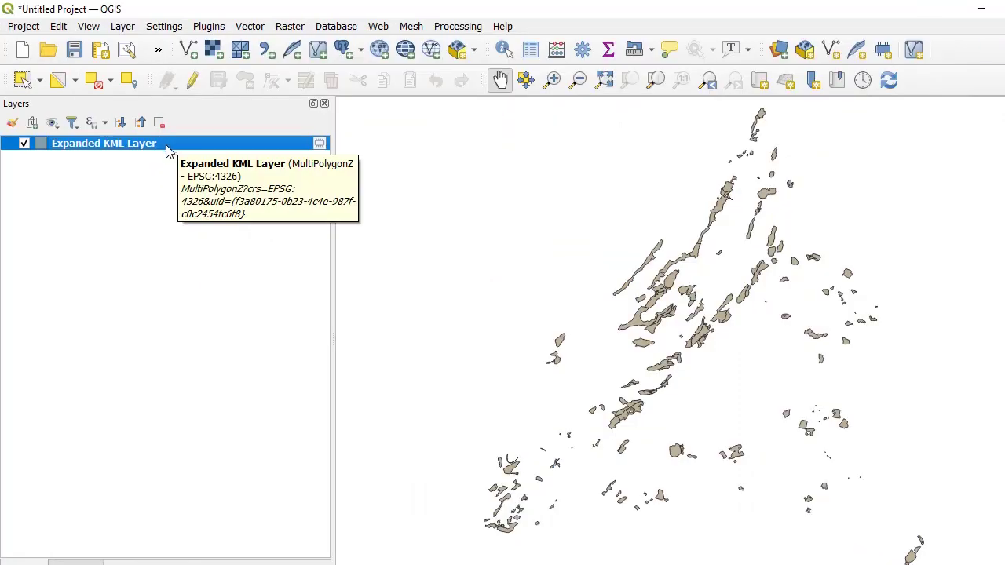
- Save the Expanded KML Layer's features as the ESRI Shapefile 'forest blocks.shp' in the shape file folder
left_click(532, 51)
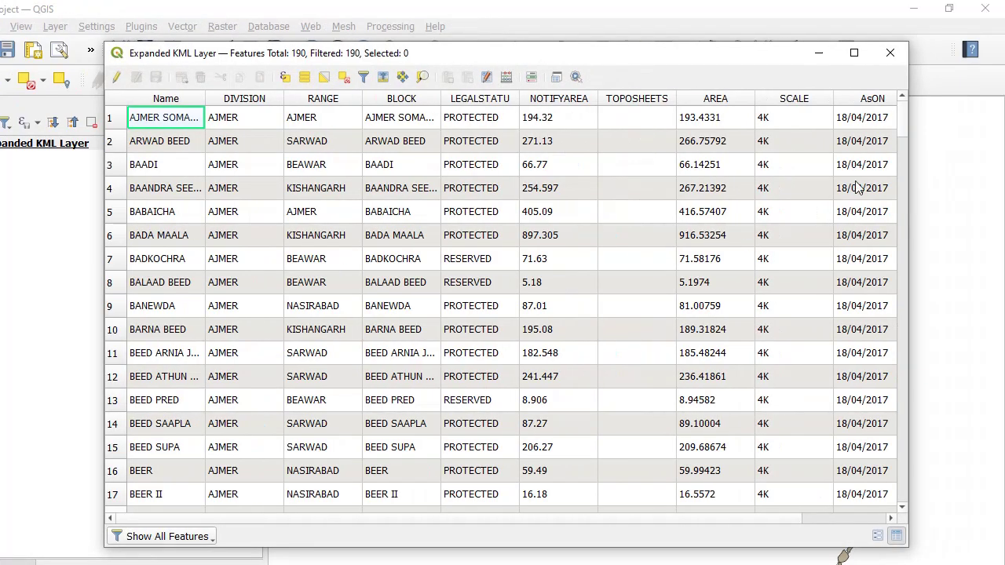
left_click(889, 55)
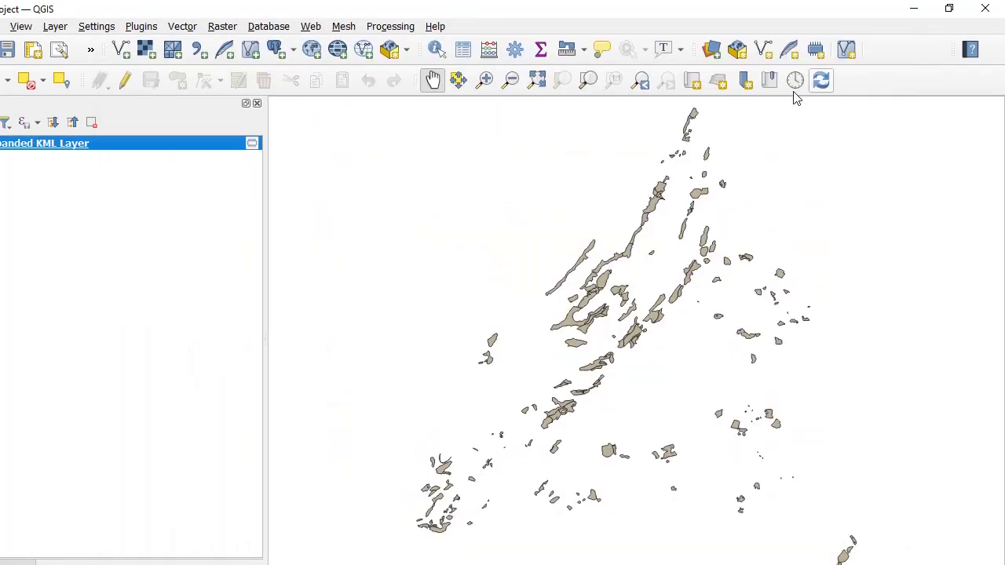
right_click(138, 153)
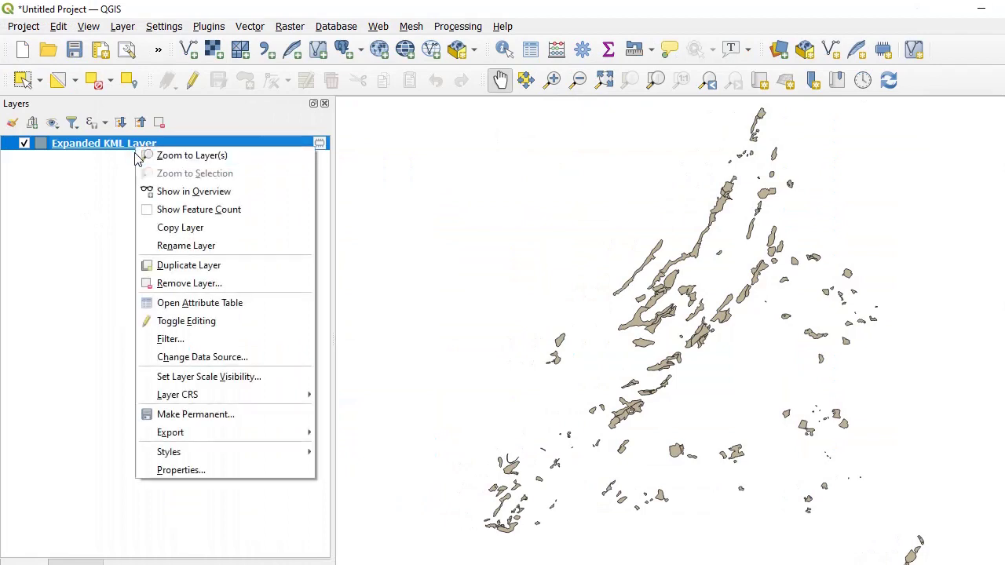
mouse_move(227, 437)
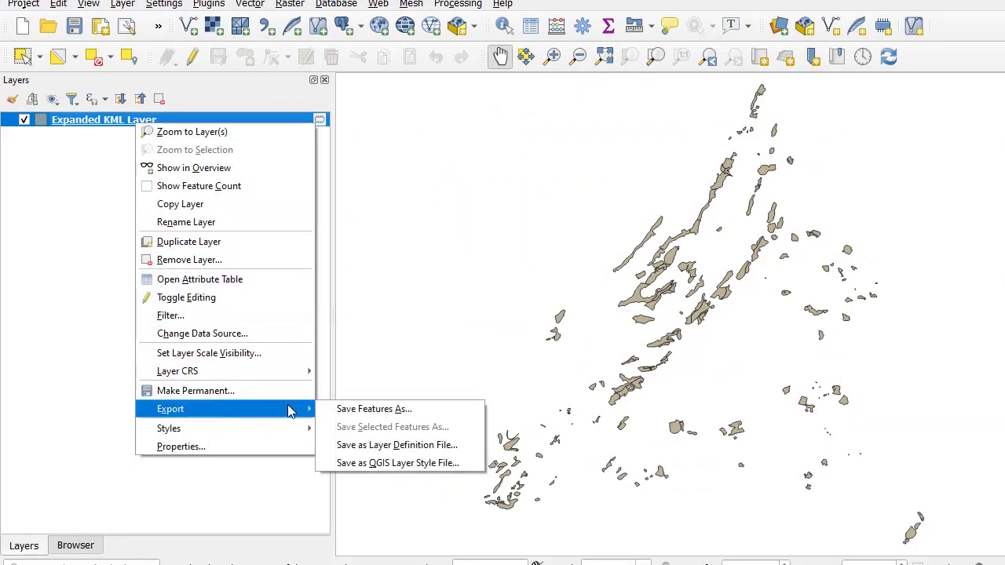
left_click(369, 413)
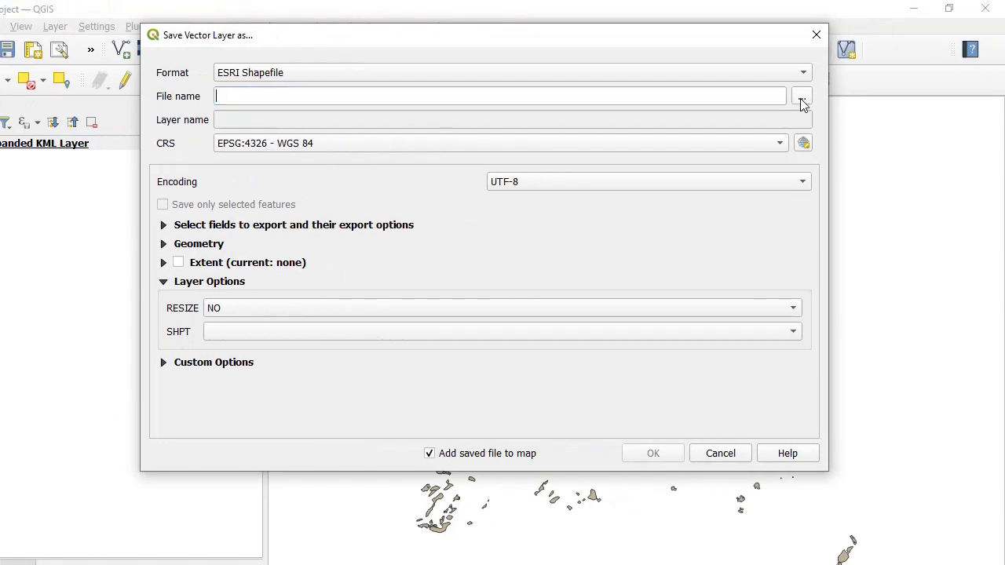
left_click(869, 72)
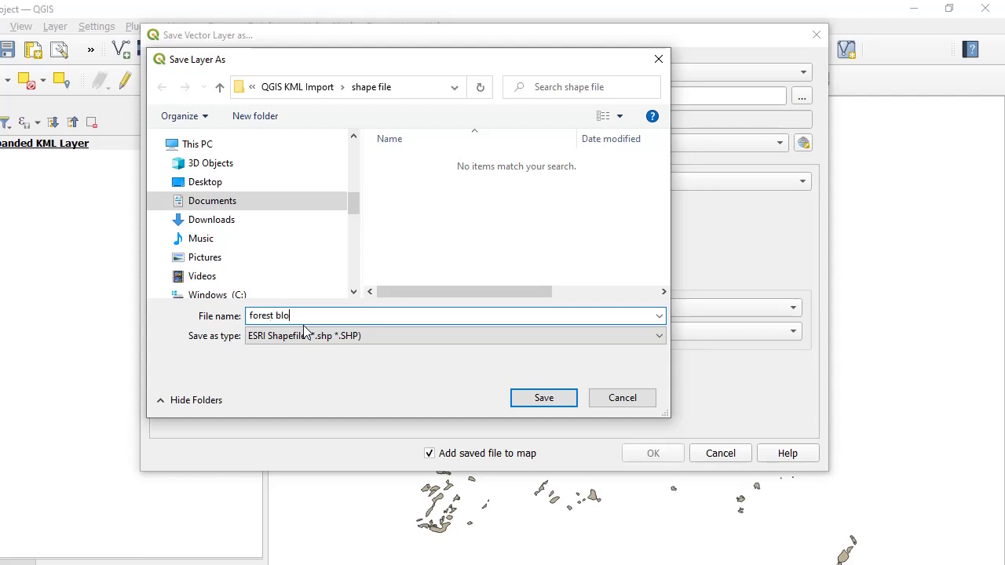
left_click(550, 400)
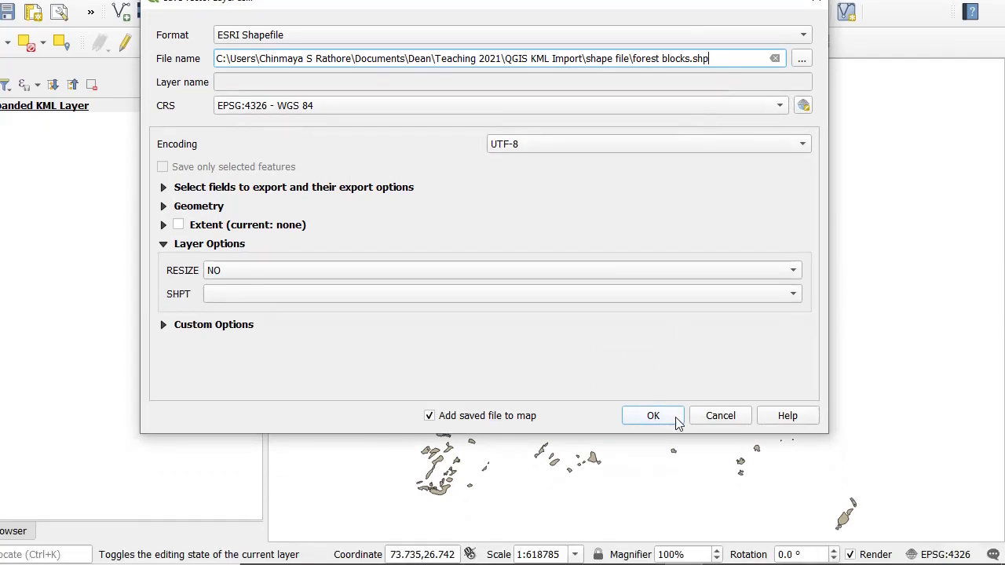
left_click(653, 416)
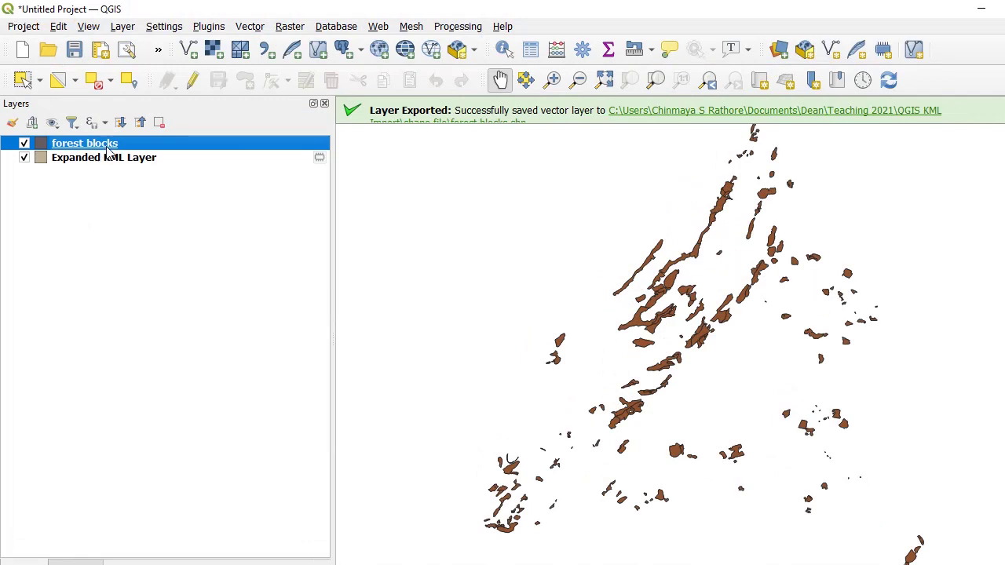
- Remove the Expanded KML Layer from the project
right_click(145, 157)
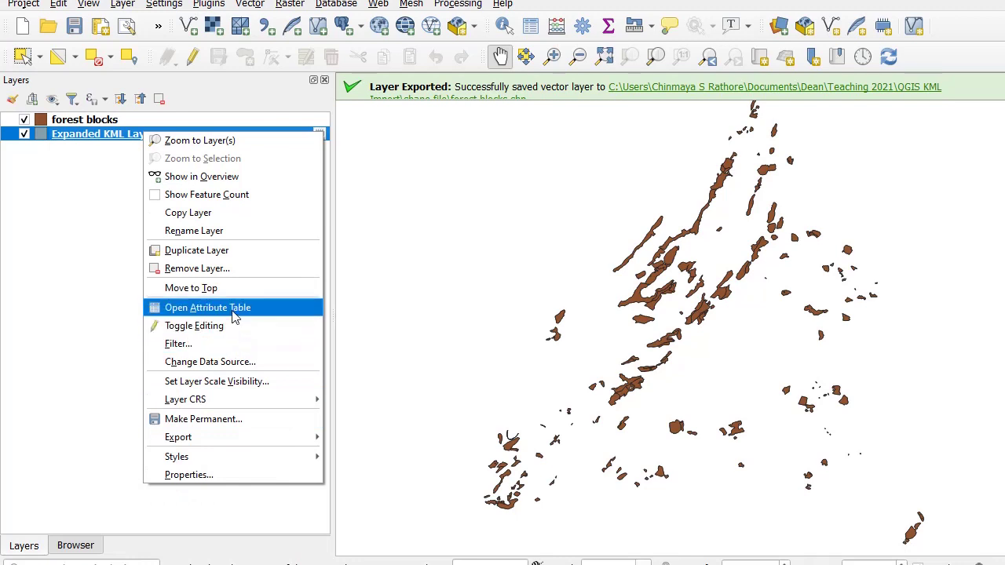
left_click(220, 267)
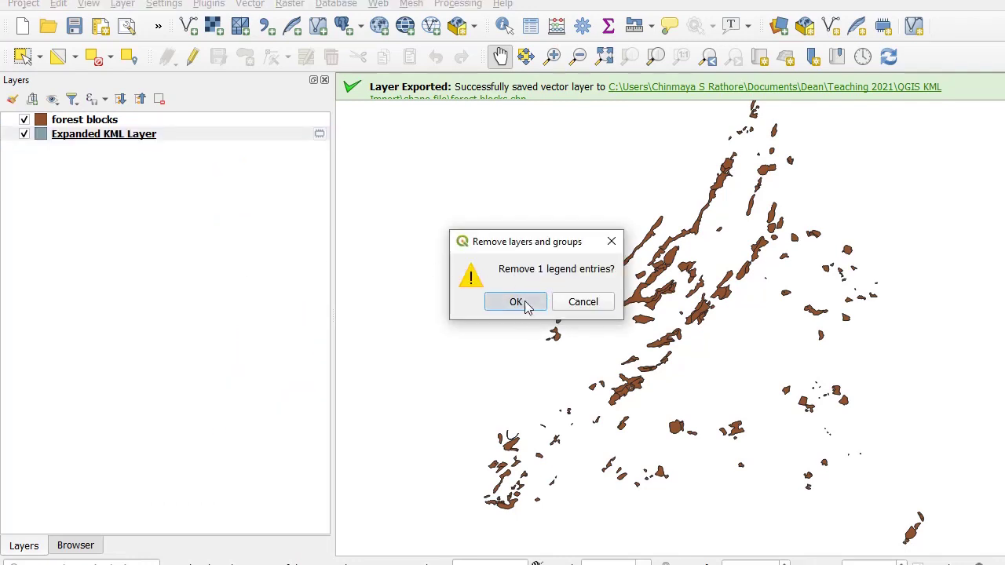
left_click(526, 306)
left_click(135, 125)
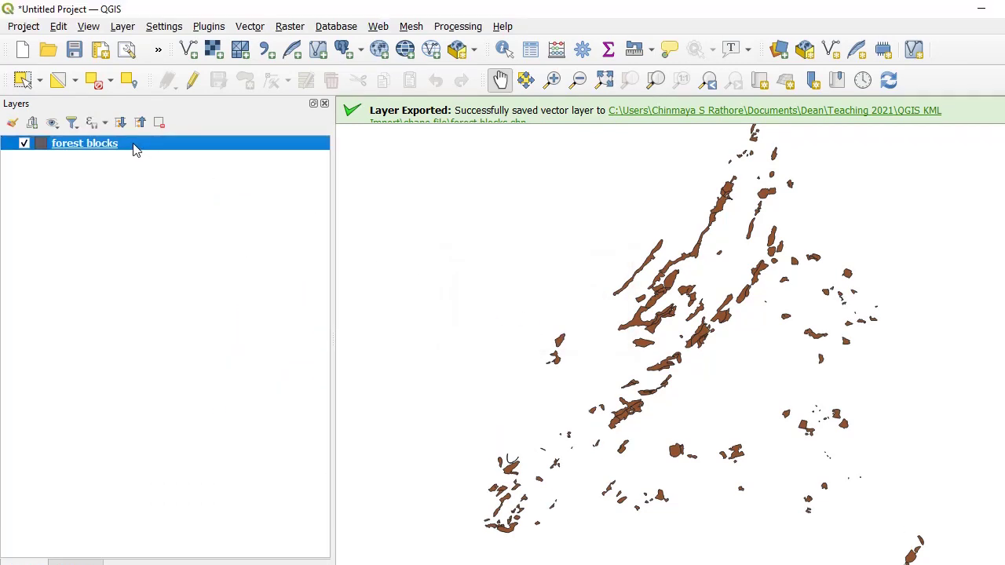
- Review the forest blocks attribute table, then close it
left_click(531, 49)
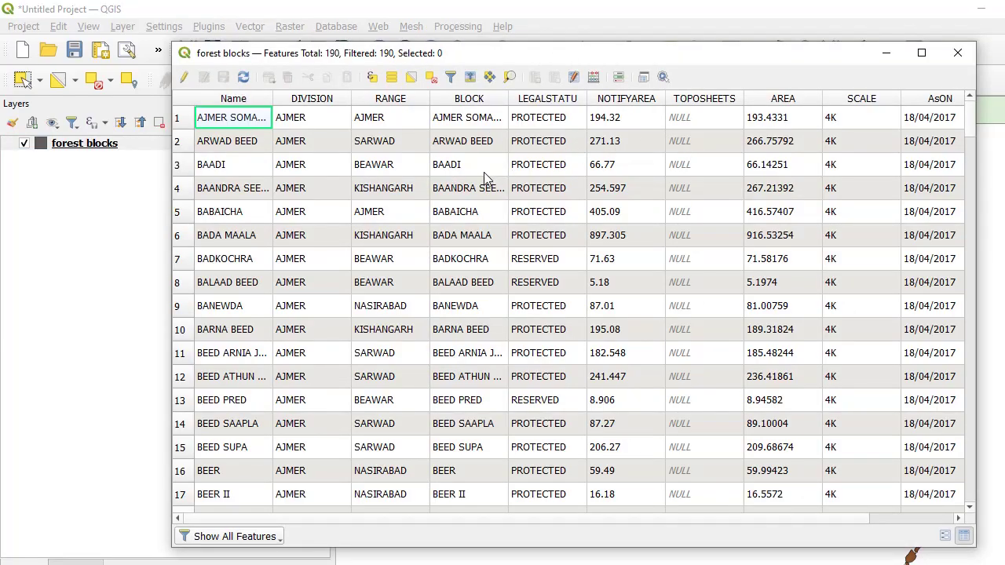
scroll(479, 188, "down", 9)
scroll(479, 196, "up", 9)
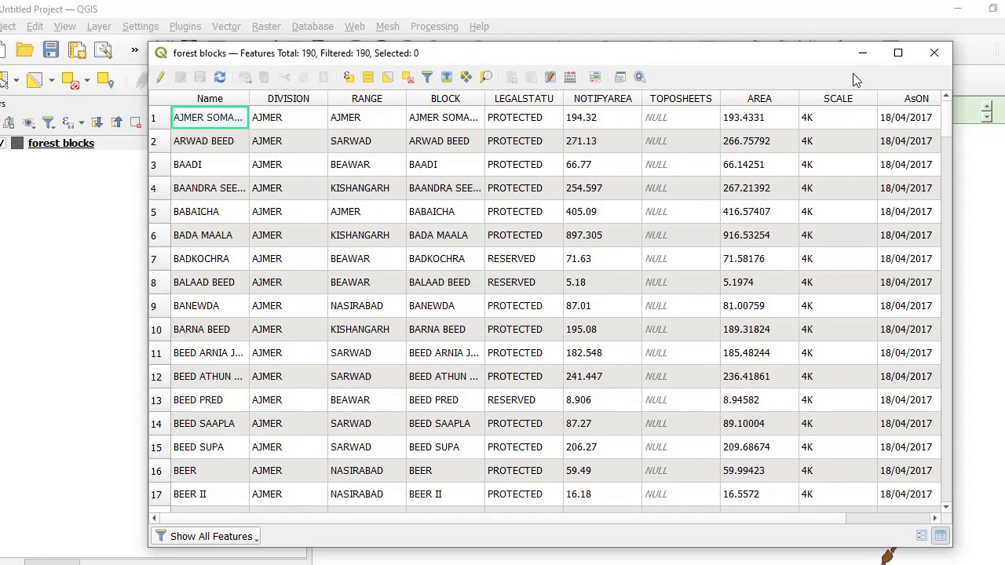
left_click(933, 53)
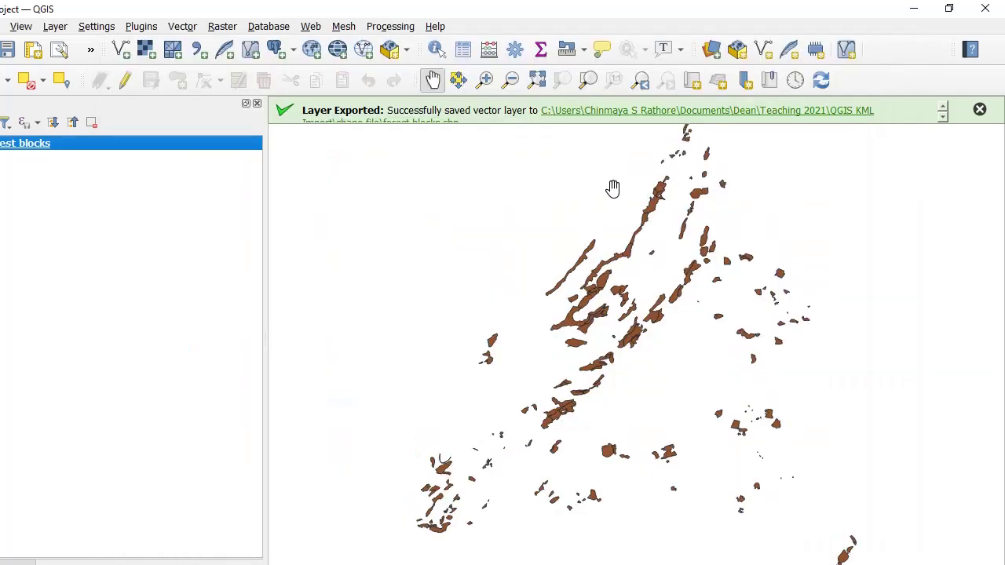